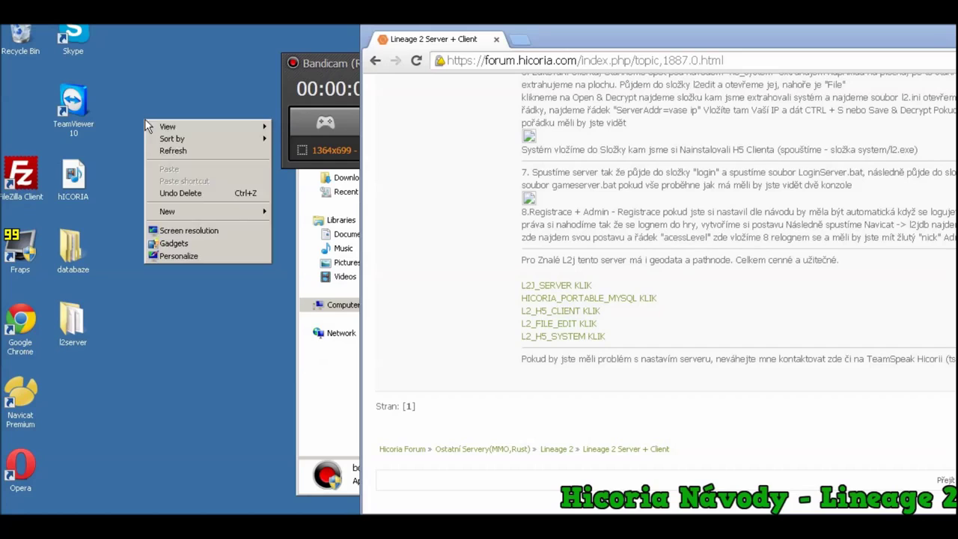
Launch MySQL.bat from databaze\_server and allow the unverified script to run
left_click(196, 233)
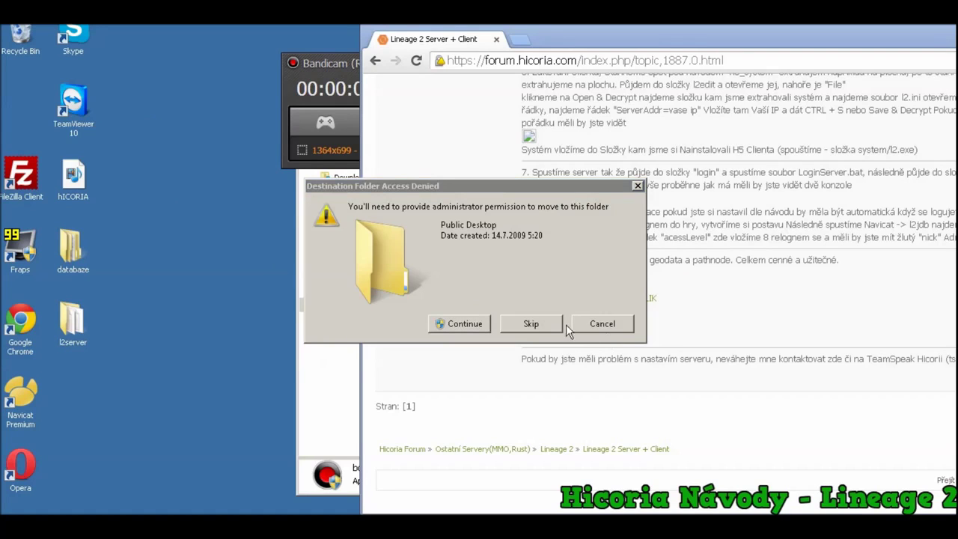
left_click(600, 327)
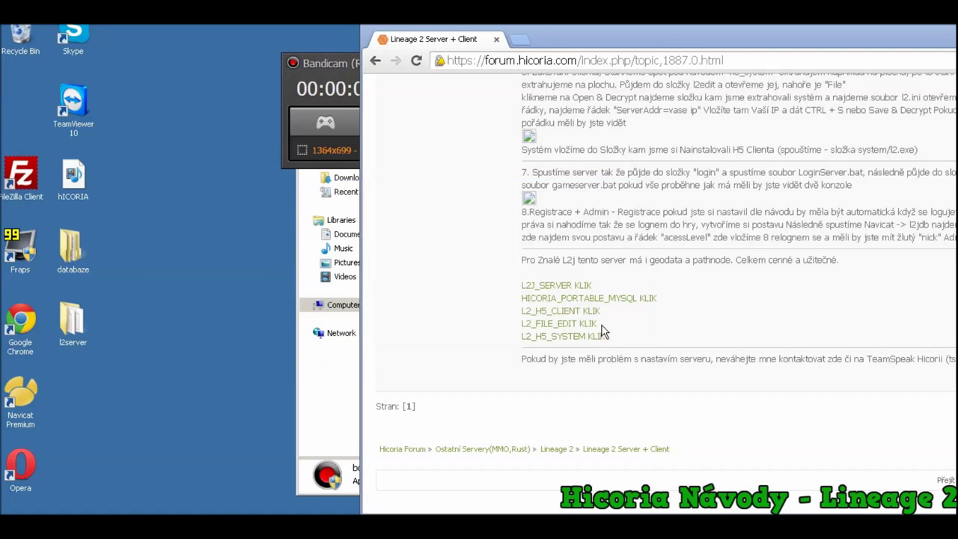
double_click(69, 257)
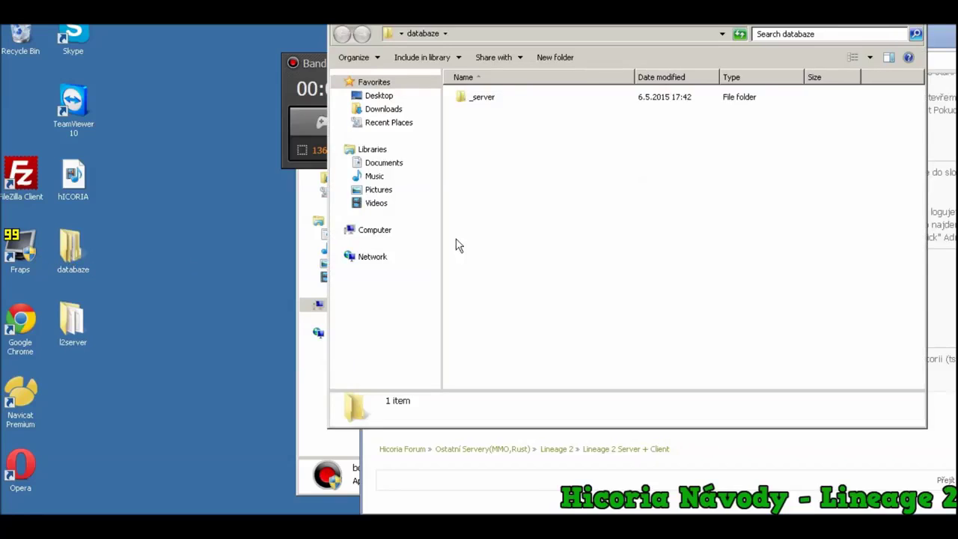
double_click(488, 100)
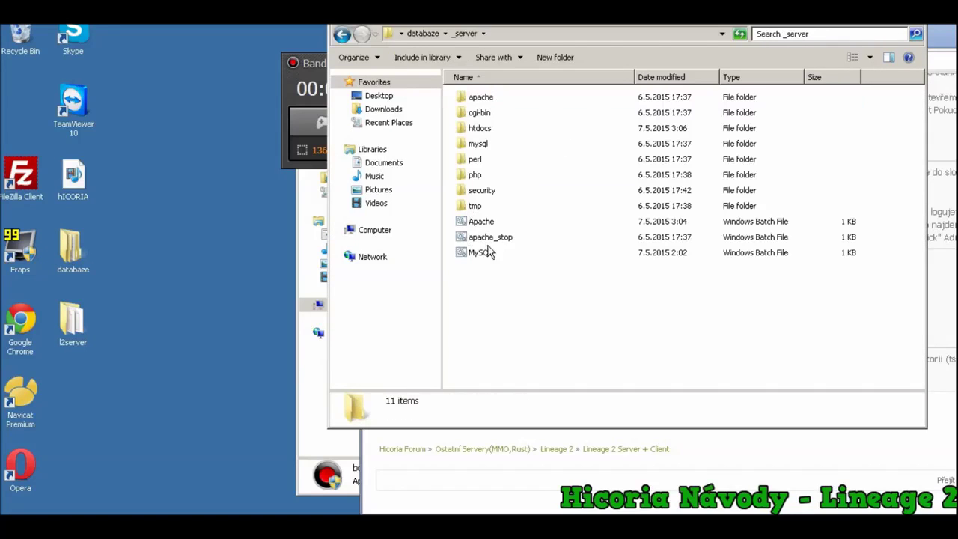
double_click(486, 253)
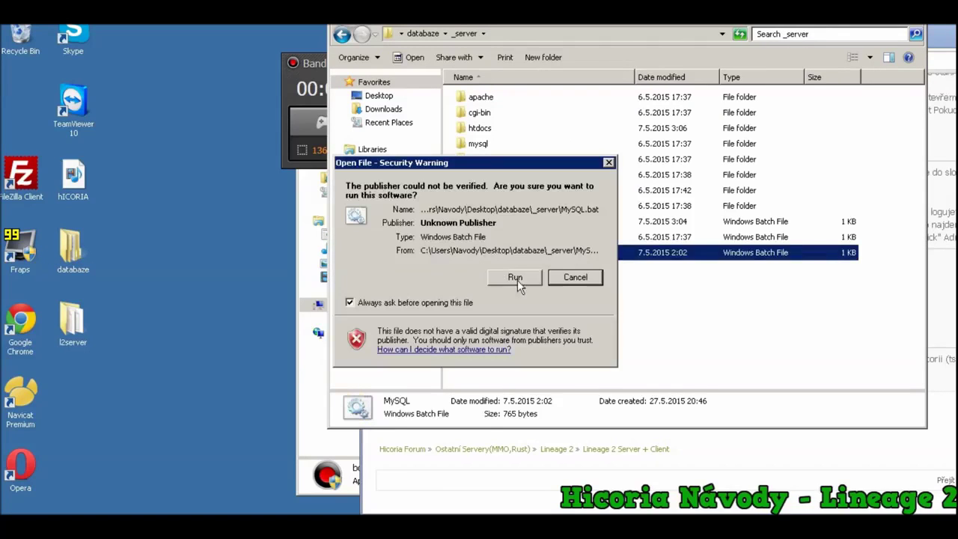
left_click(516, 278)
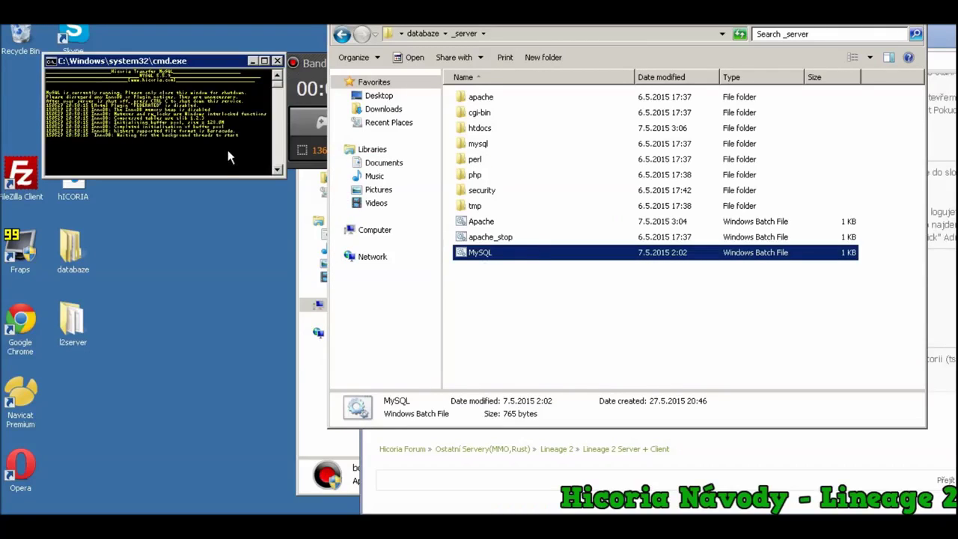
Enlarge the MySQL console font through its Properties, then minimize the running console
right_click(244, 170)
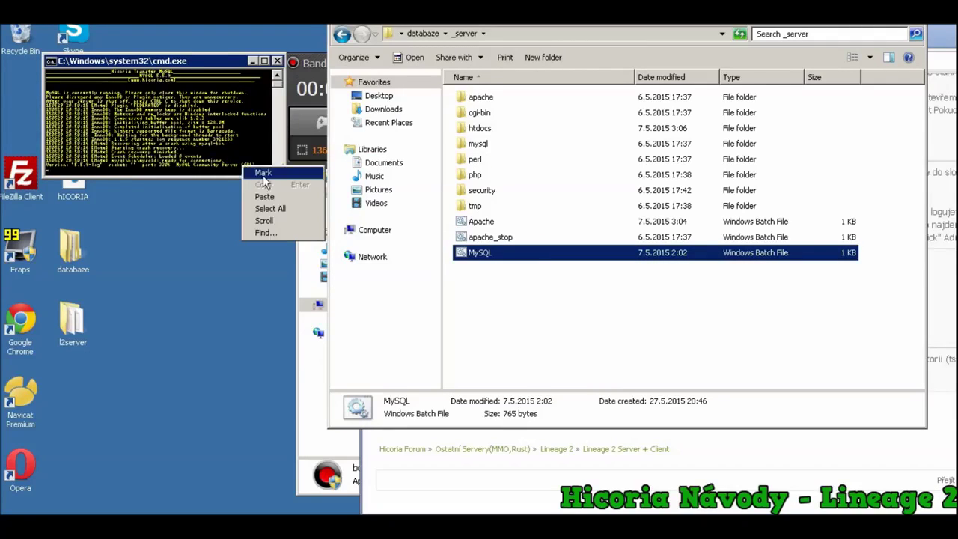
left_click(263, 174)
left_click_drag(271, 166, 48, 169)
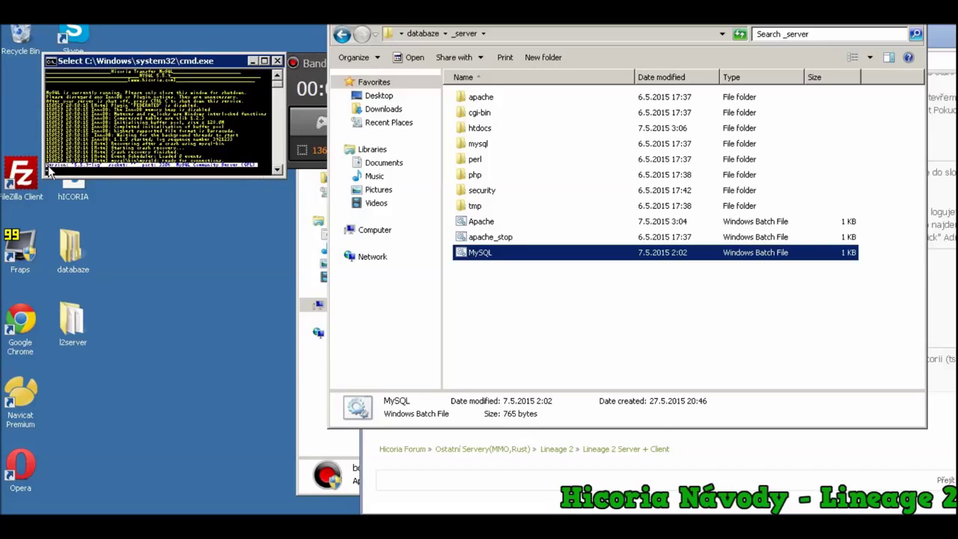
right_click(140, 62)
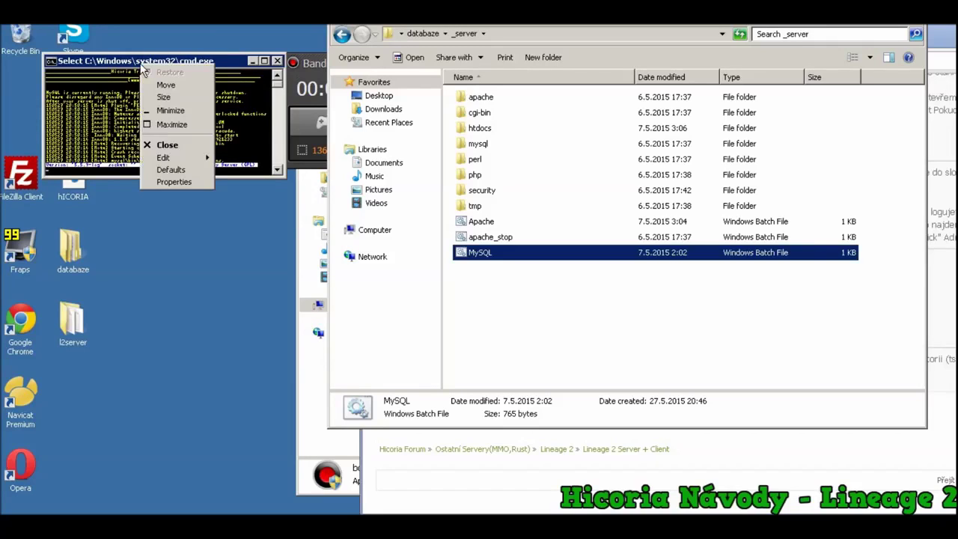
left_click(172, 181)
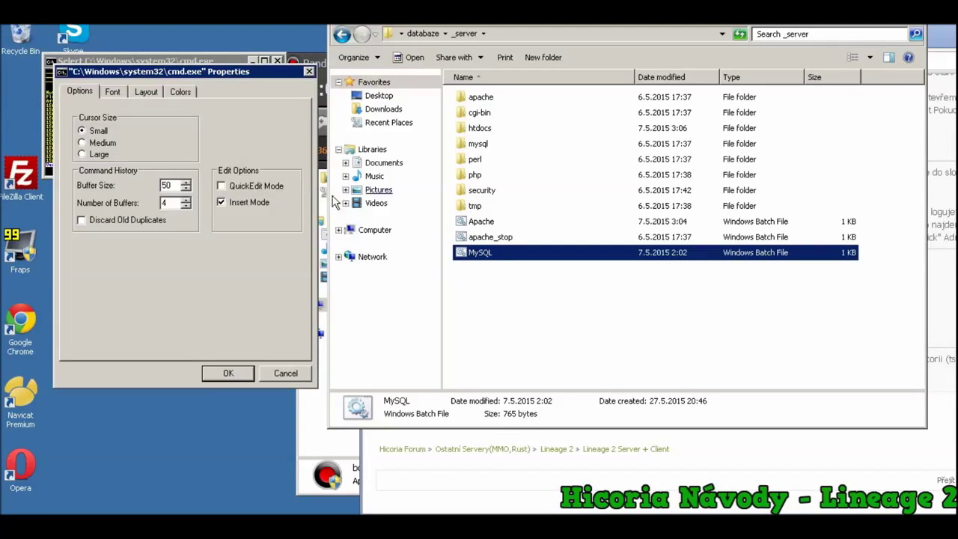
left_click(112, 91)
left_click(214, 144)
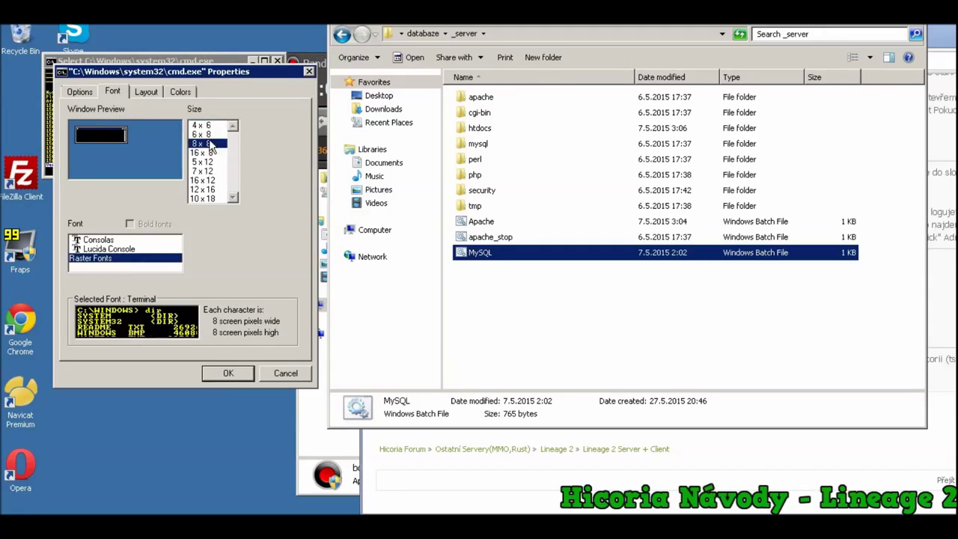
left_click(227, 373)
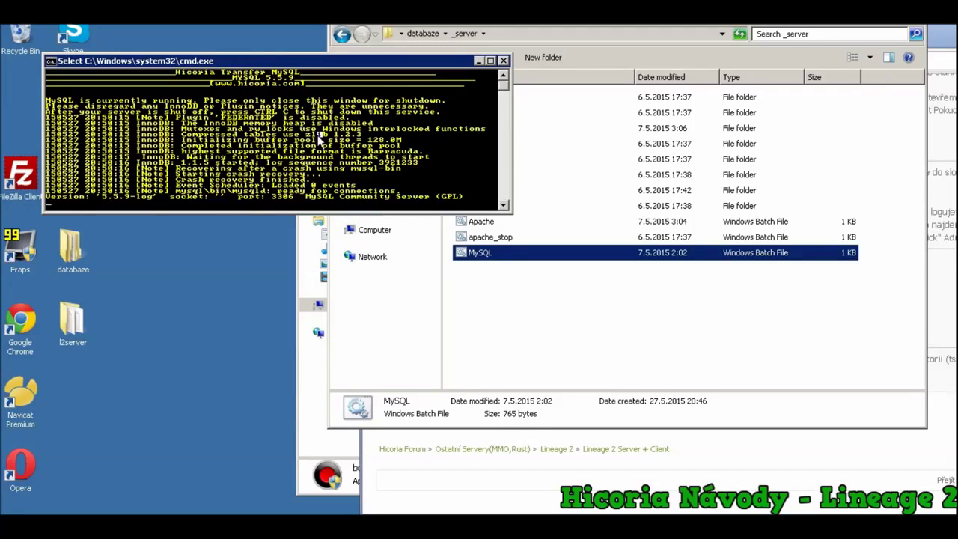
left_click_drag(469, 190, 46, 210)
left_click(480, 61)
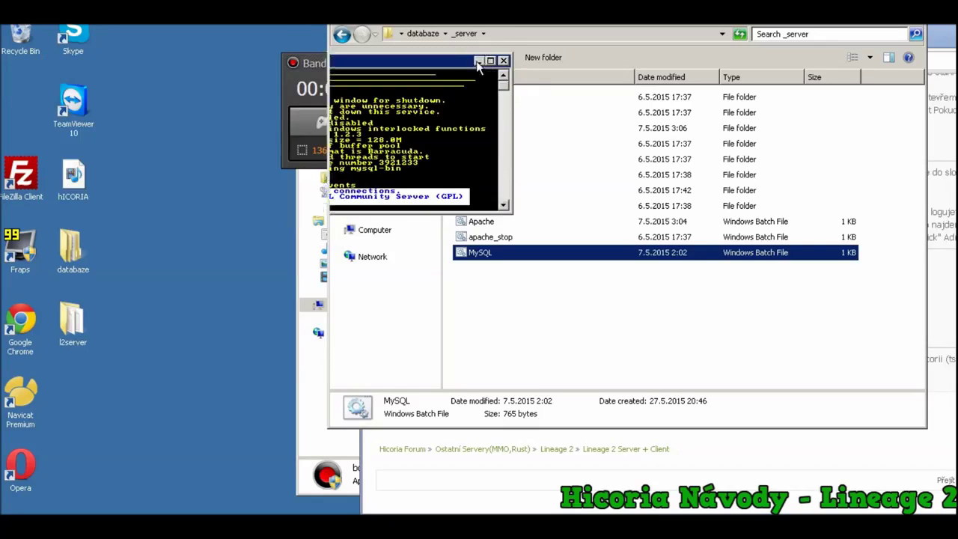
Start Navicat Premium in trial mode and dismiss the update check
double_click(22, 400)
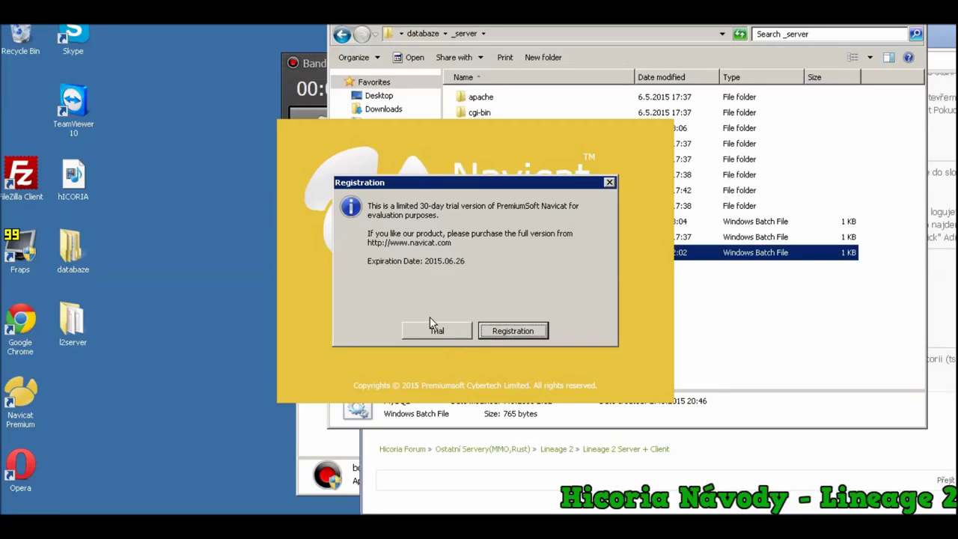
left_click(436, 330)
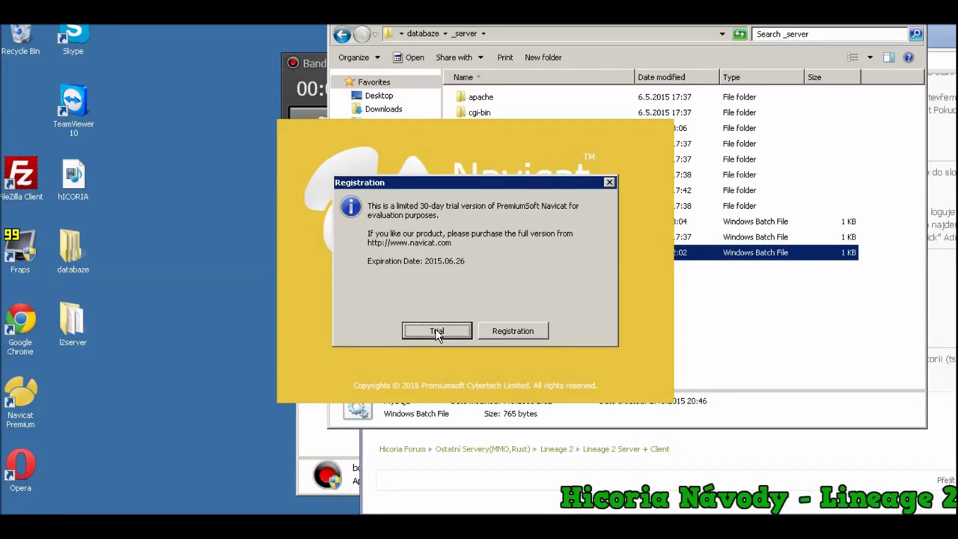
left_click(437, 332)
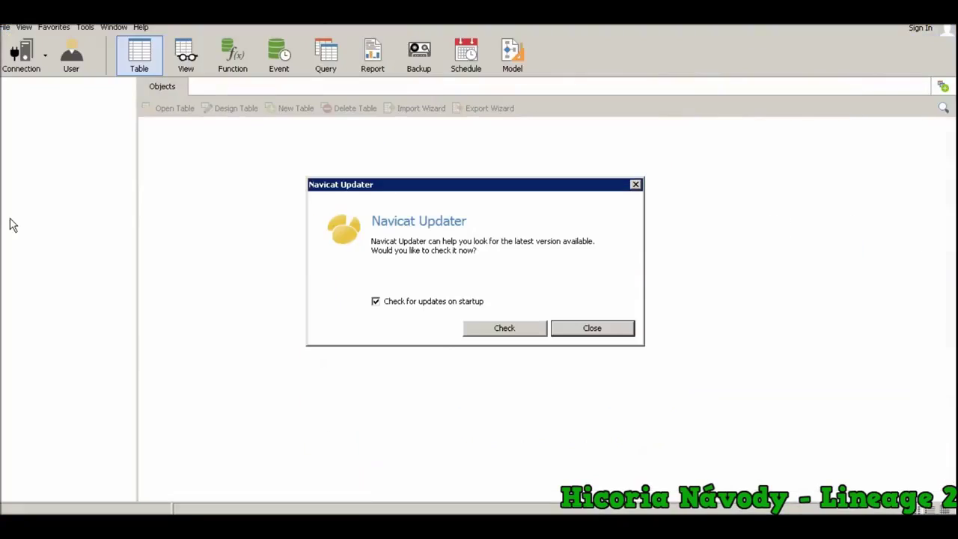
left_click(567, 330)
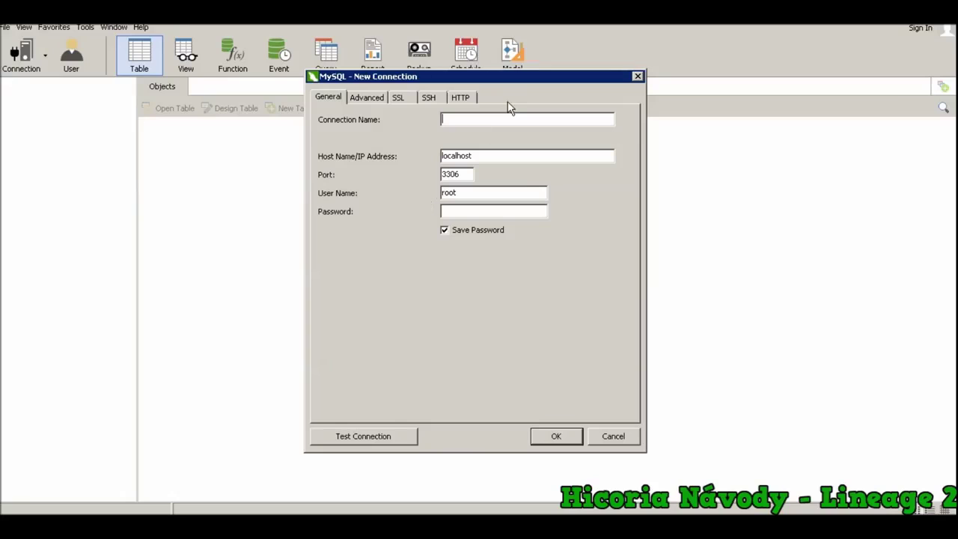
Create the NazevServeru MySQL connection with the root password, test it, save it, and open it
type("NazevServeru")
left_click(485, 193)
left_click(387, 429)
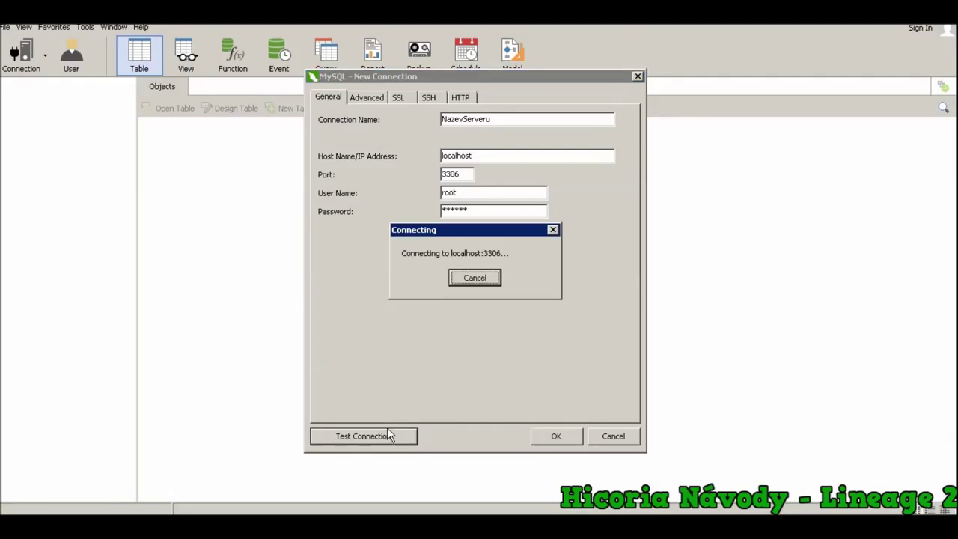
left_click(474, 282)
left_click(555, 435)
double_click(70, 85)
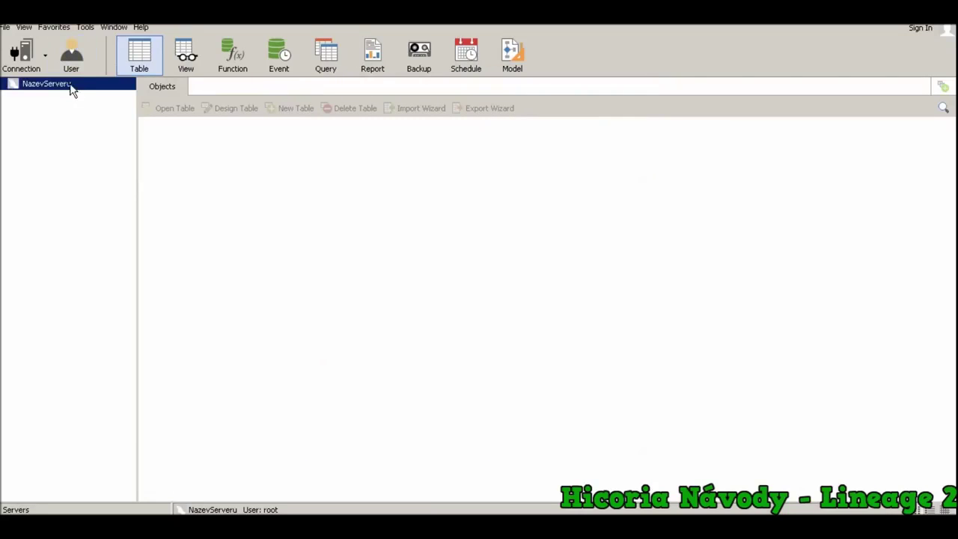
right_click(71, 85)
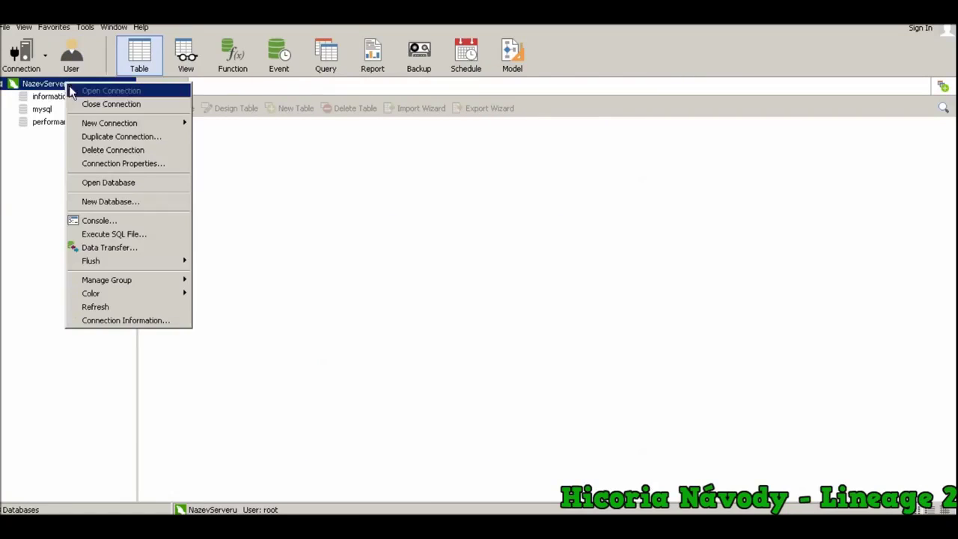
left_click(135, 200)
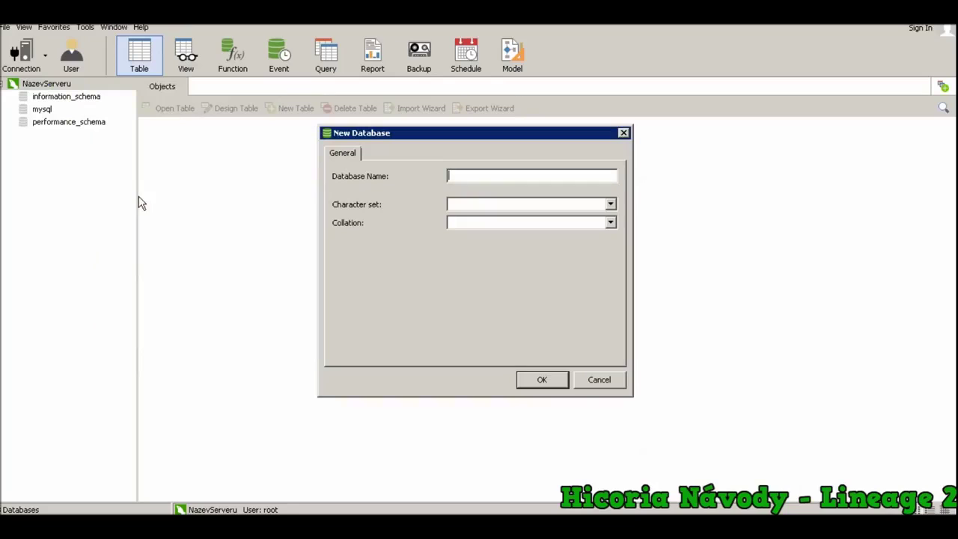
type("l2j")
key("Return")
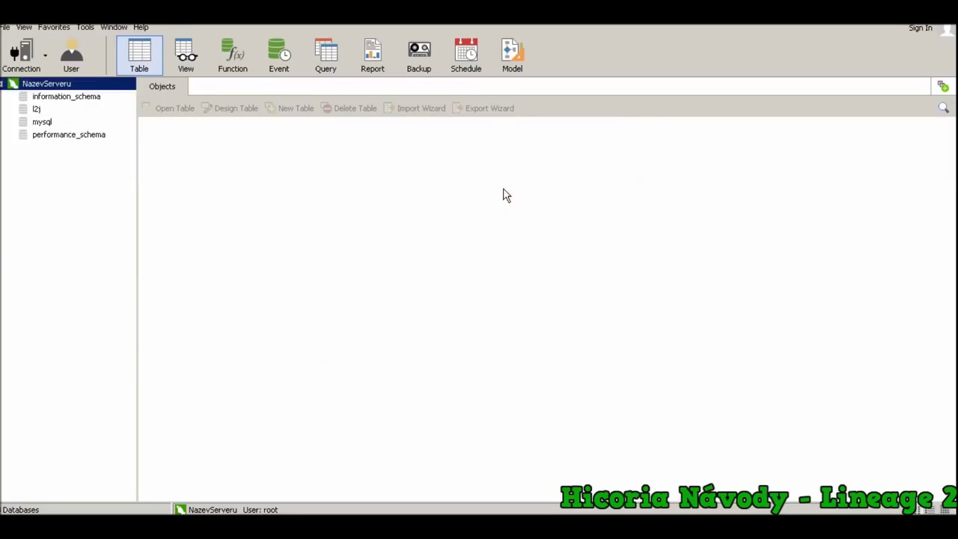
left_click(39, 109)
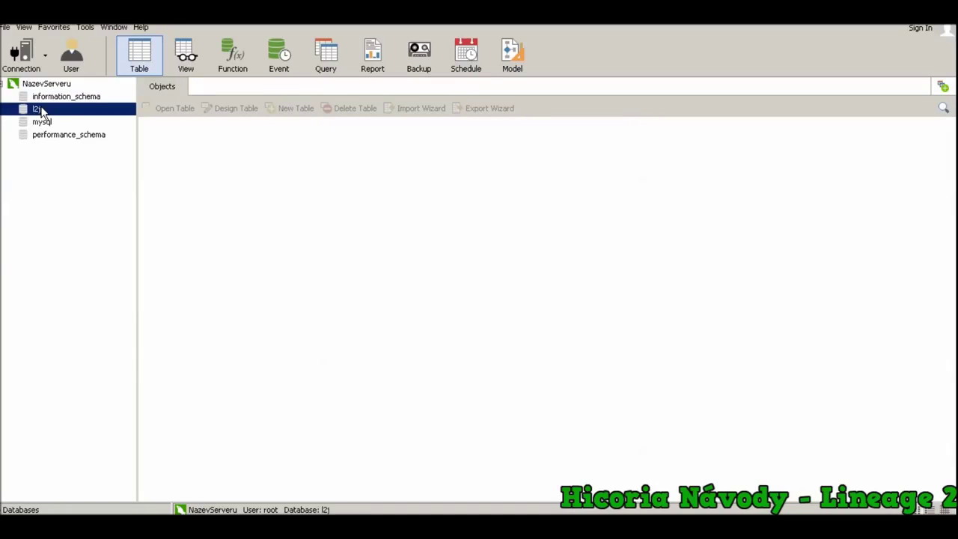
right_click(894, 26)
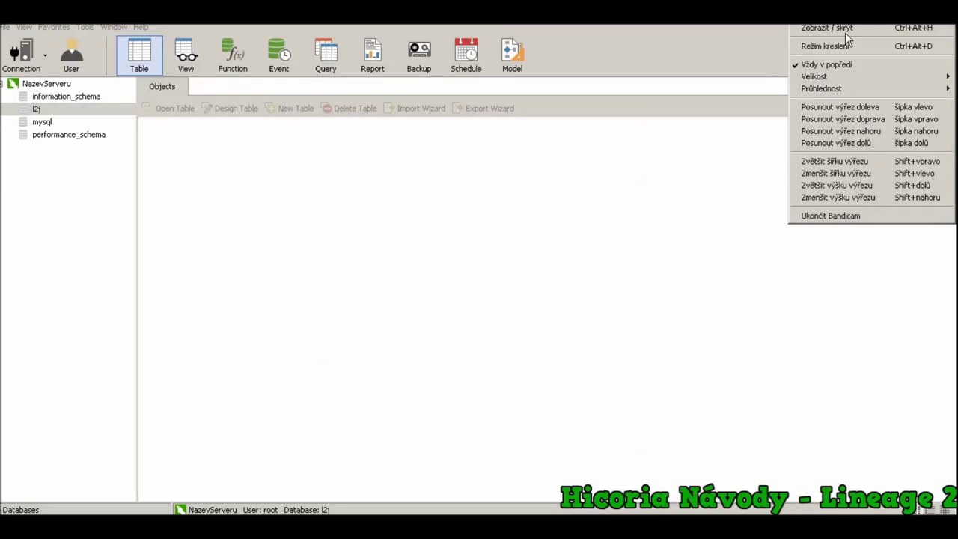
left_click(854, 30)
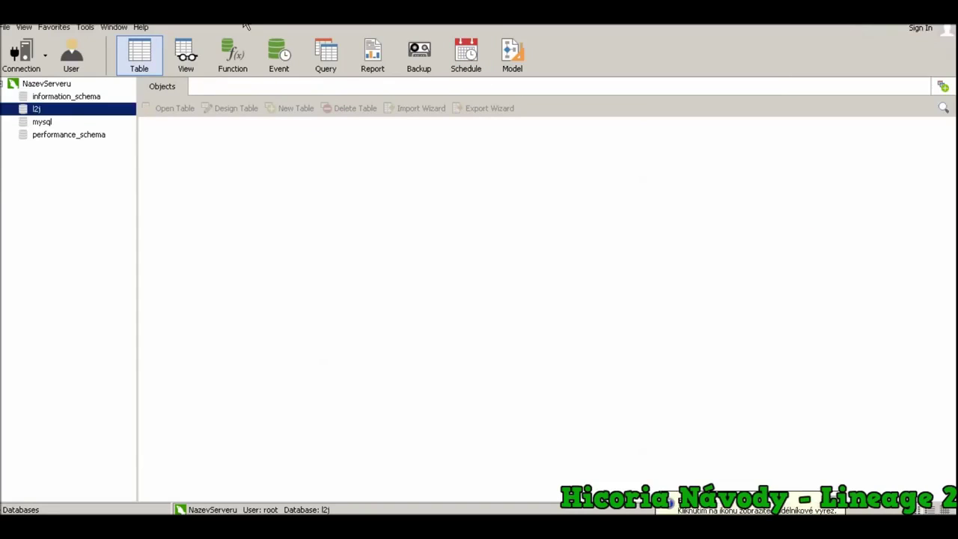
Open the l2server desktop folder and snap it left, with Navicat snapped right
left_click_drag(246, 27, 632, 30)
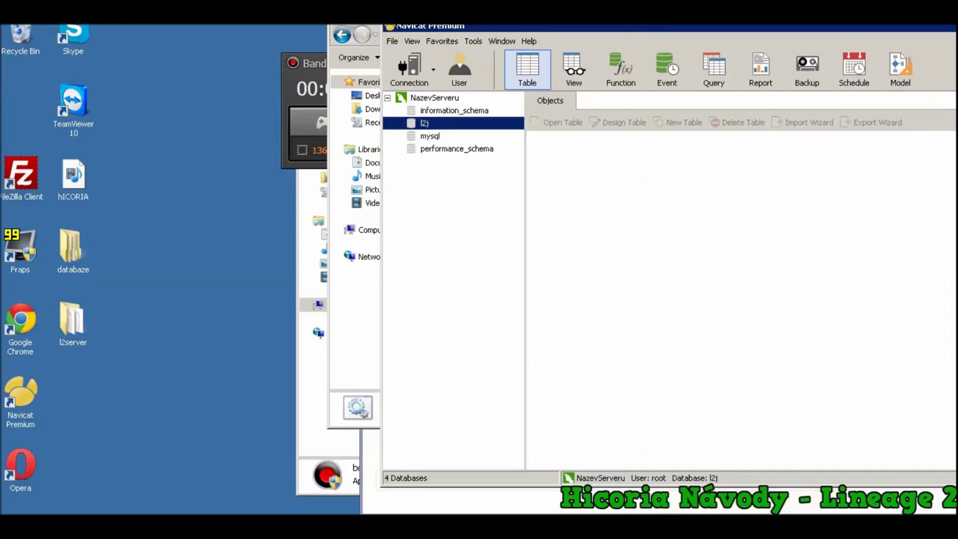
left_click(316, 72)
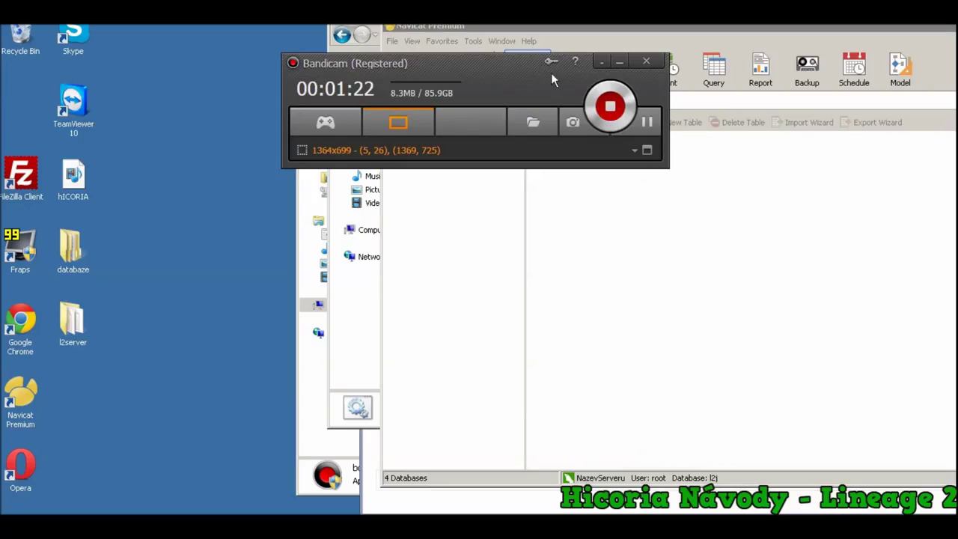
left_click(621, 64)
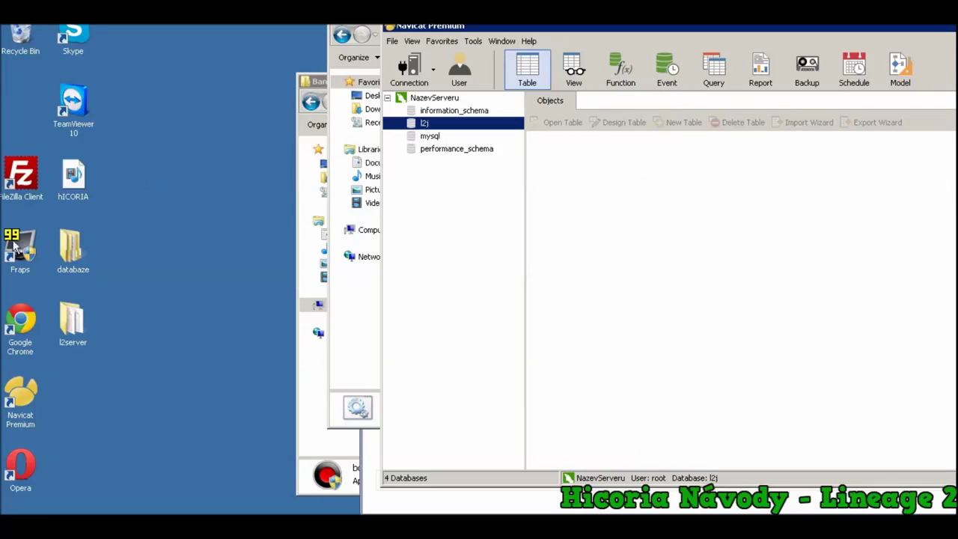
double_click(72, 322)
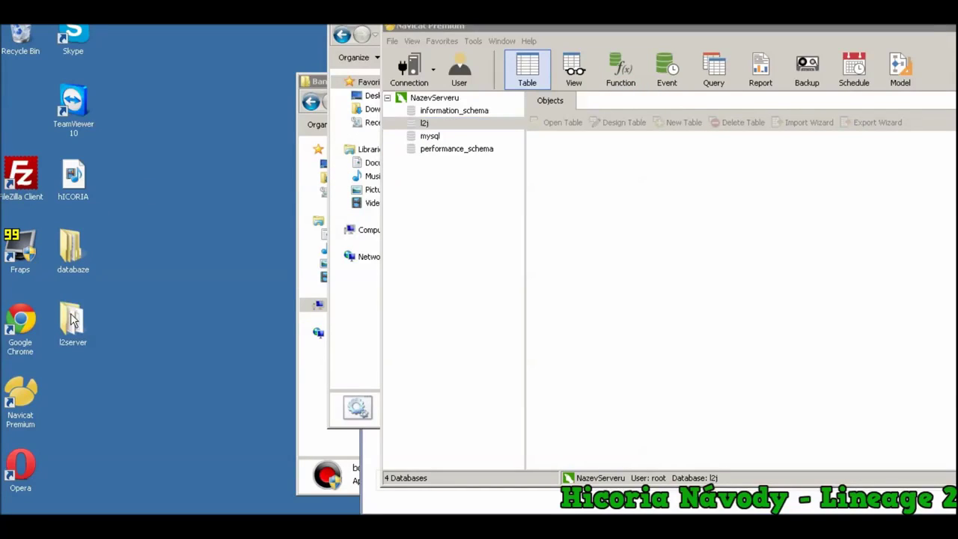
left_click_drag(515, 32, 2, 32)
left_click(577, 30)
left_click_drag(689, 37, 948, 30)
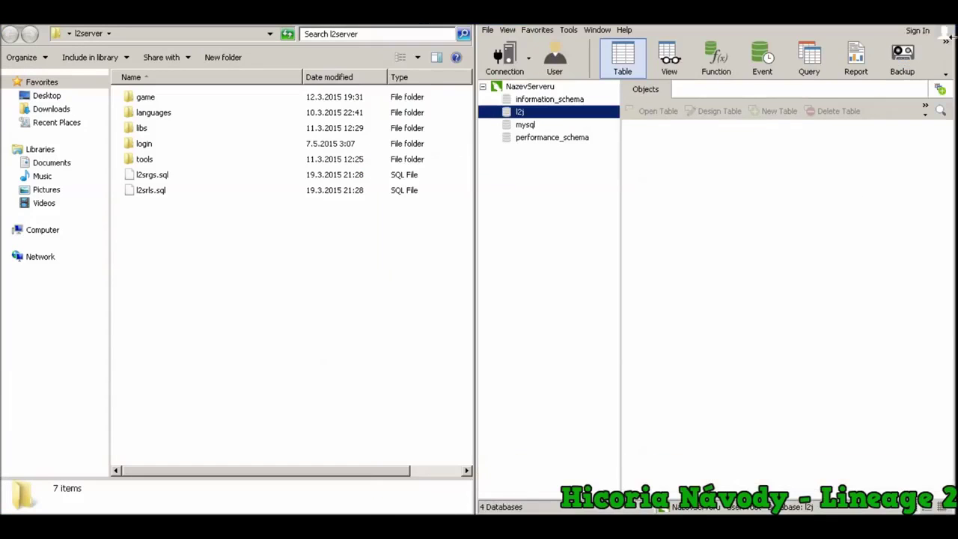
Drag l2srgs.sql onto the l2j database to set it up for execution
left_click_drag(152, 174, 529, 122)
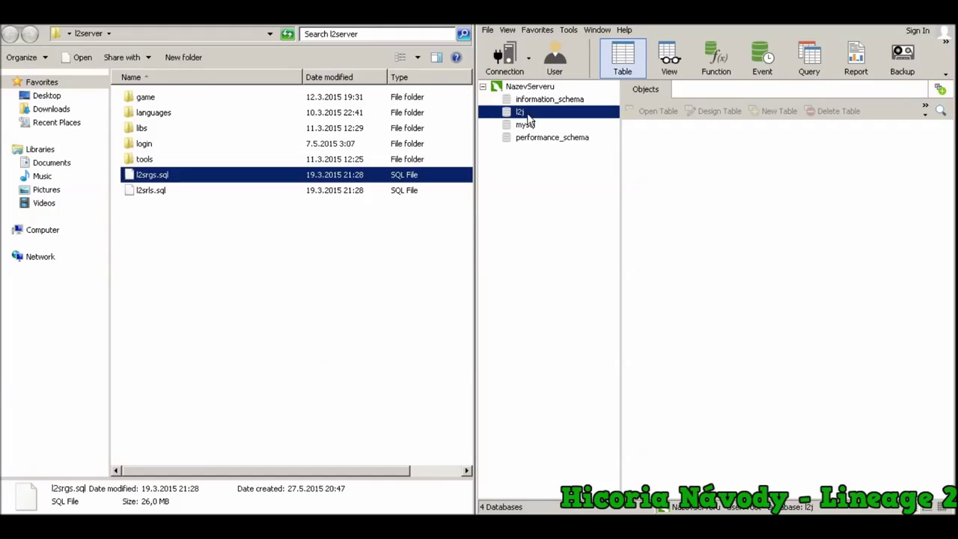
left_click_drag(159, 190, 530, 127)
left_click_drag(154, 180, 539, 133)
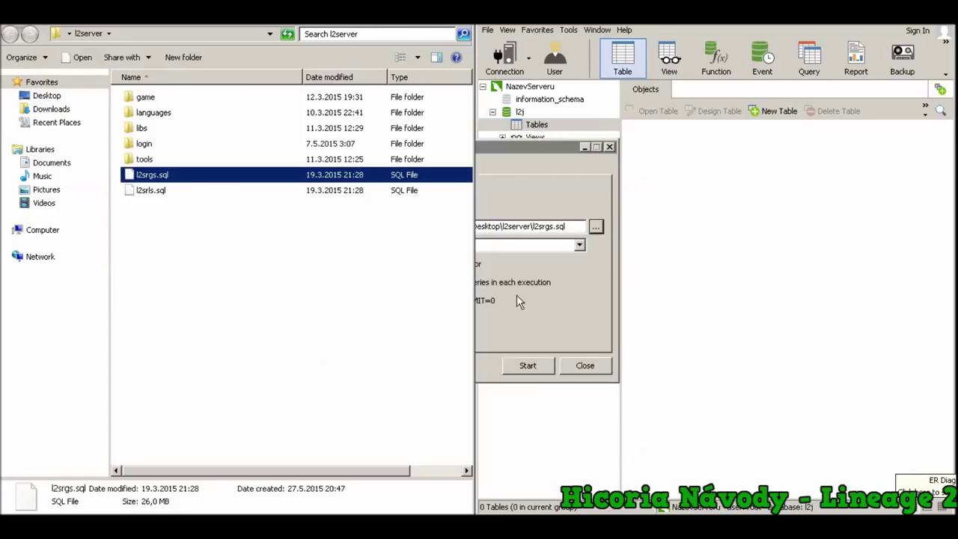
Run l2srgs.sql, then l2srls.sql, against l2j and refresh the table list
left_click(528, 365)
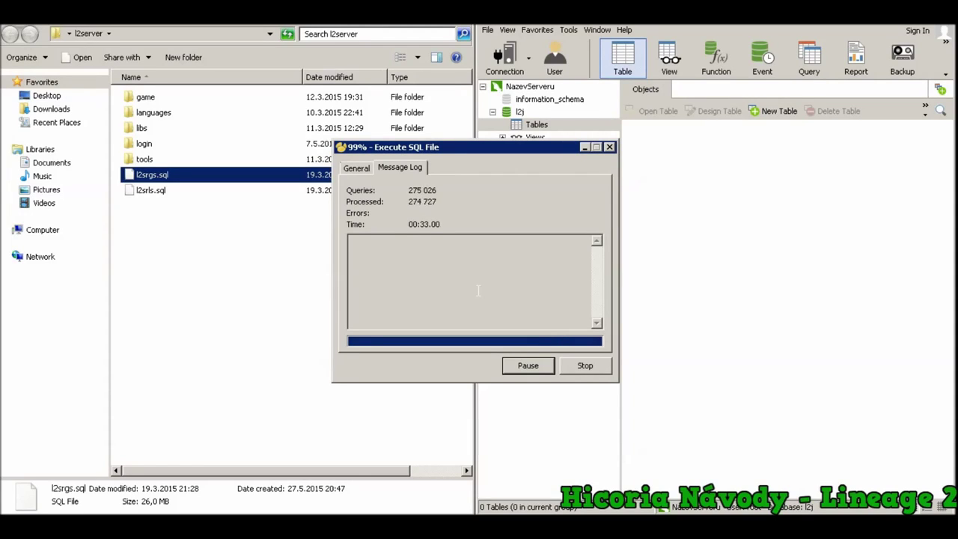
left_click(585, 368)
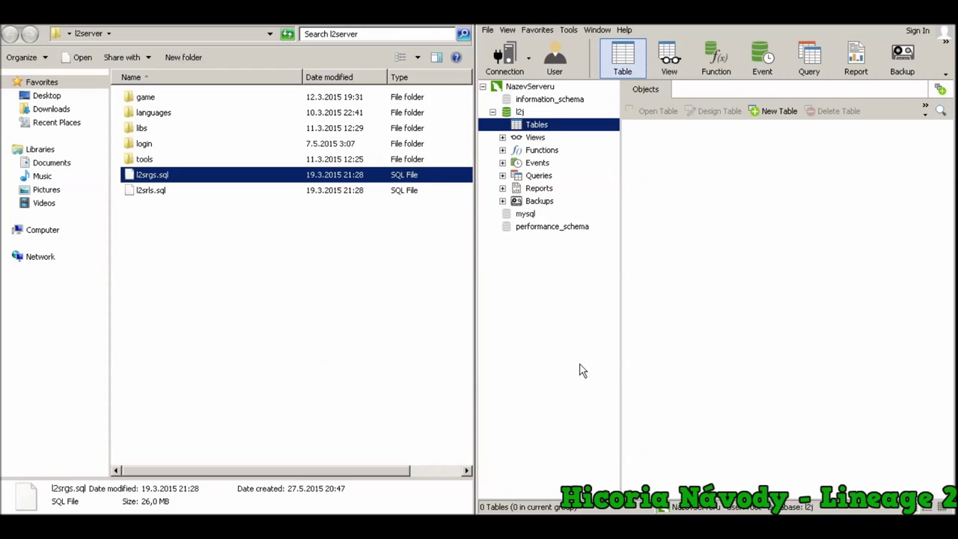
left_click(147, 190)
left_click_drag(144, 199, 541, 129)
left_click(530, 367)
left_click(578, 367)
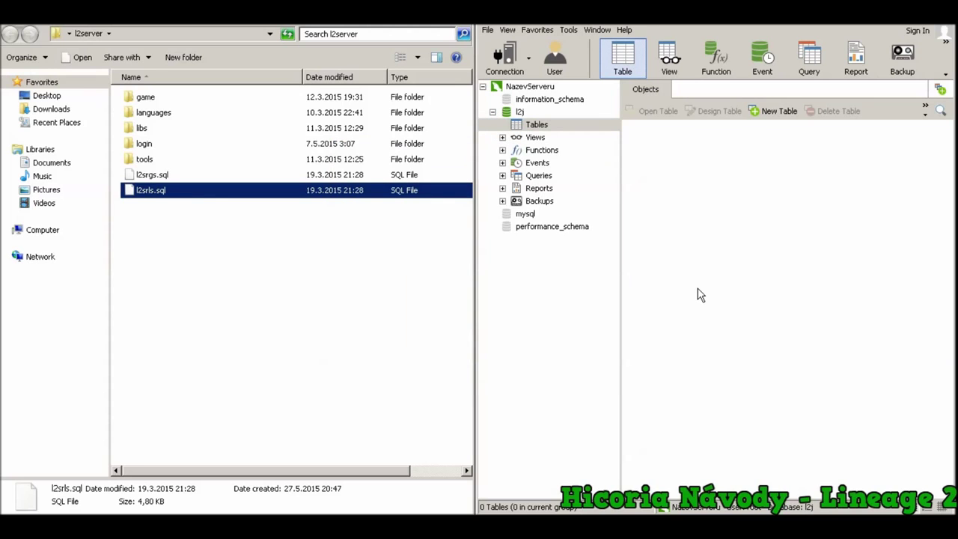
key("F5")
mouse_move(644, 483)
left_mouse_down()
mouse_move(921, 489)
mouse_move(659, 487)
left_mouse_up()
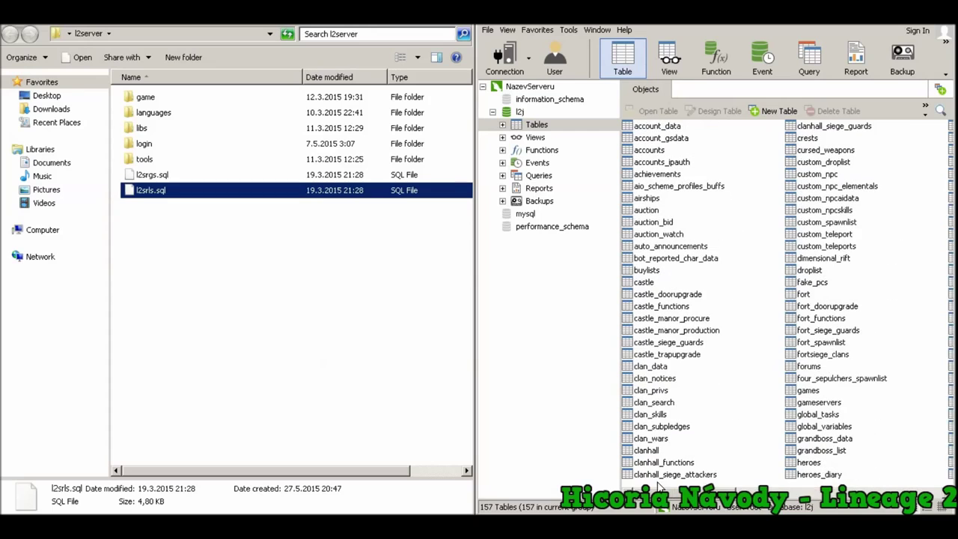
left_click(214, 282)
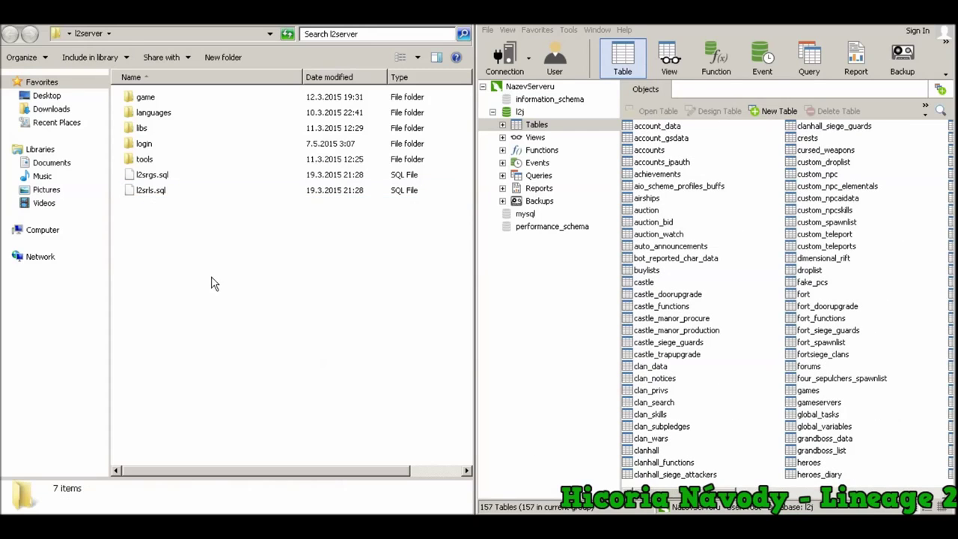
Open LoginServer from l2server\login\config\network in Notepad, snapped to the left half
double_click(159, 98)
double_click(160, 98)
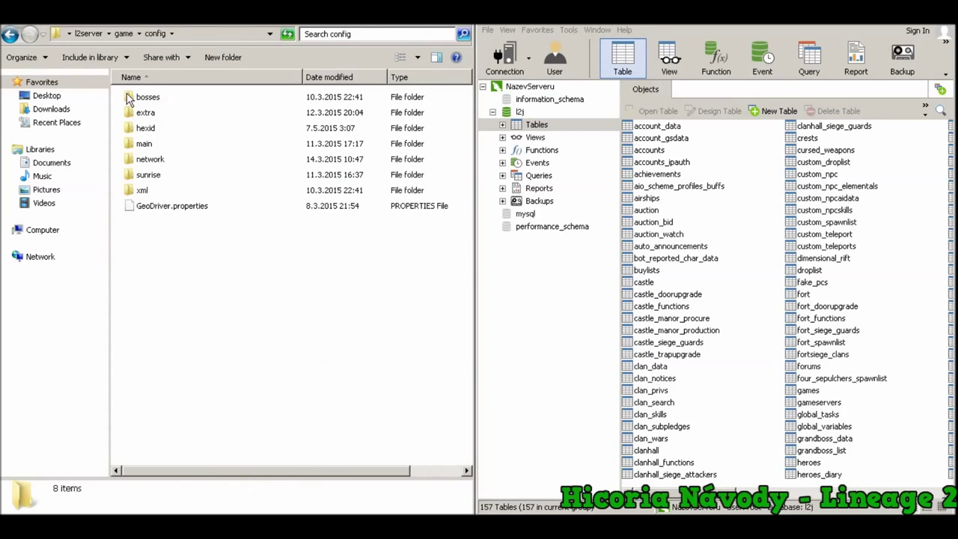
left_click(87, 33)
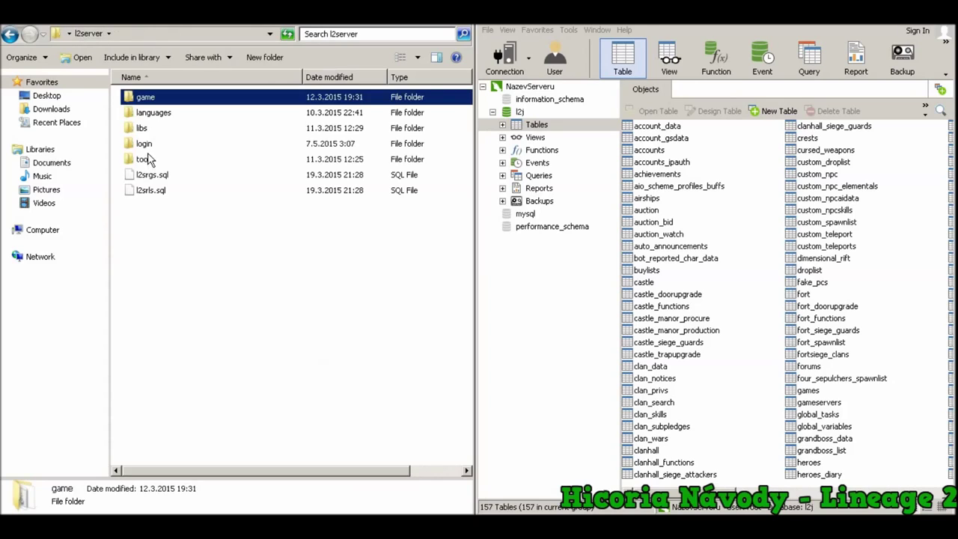
double_click(146, 144)
double_click(159, 98)
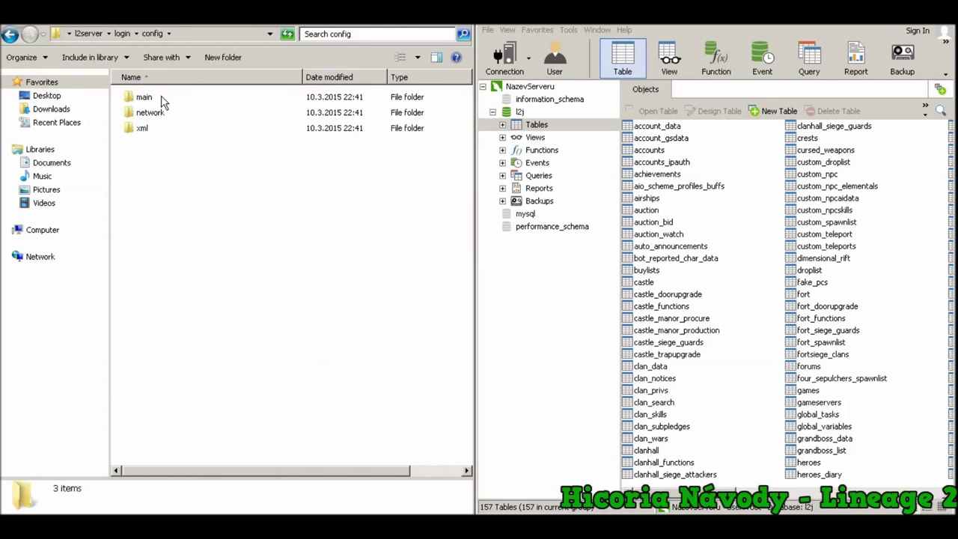
double_click(151, 114)
double_click(134, 98)
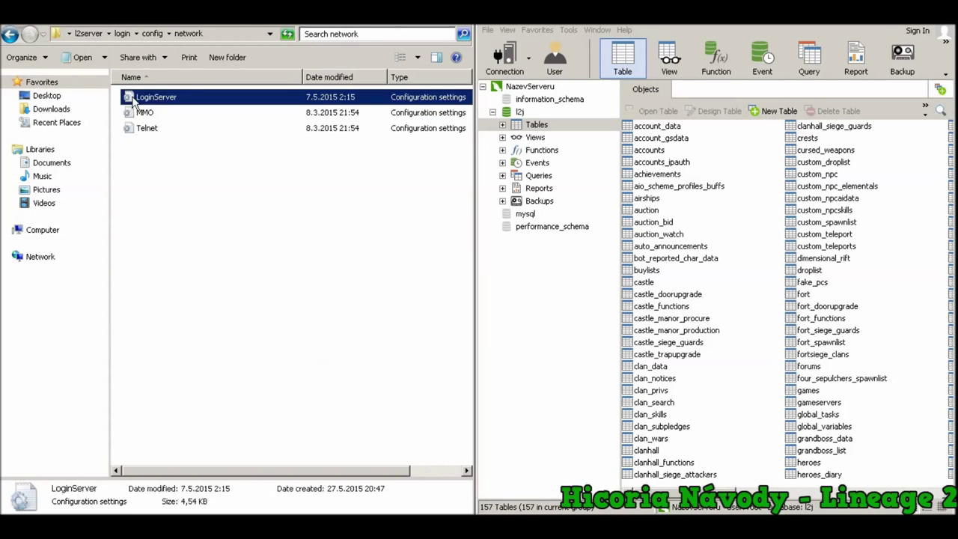
left_click_drag(313, 124, 0, 135)
Shorten the database URL from /l2jdb to jdbc:mysql://localhost/l2j and save on closing
scroll(236, 266, "down", 2)
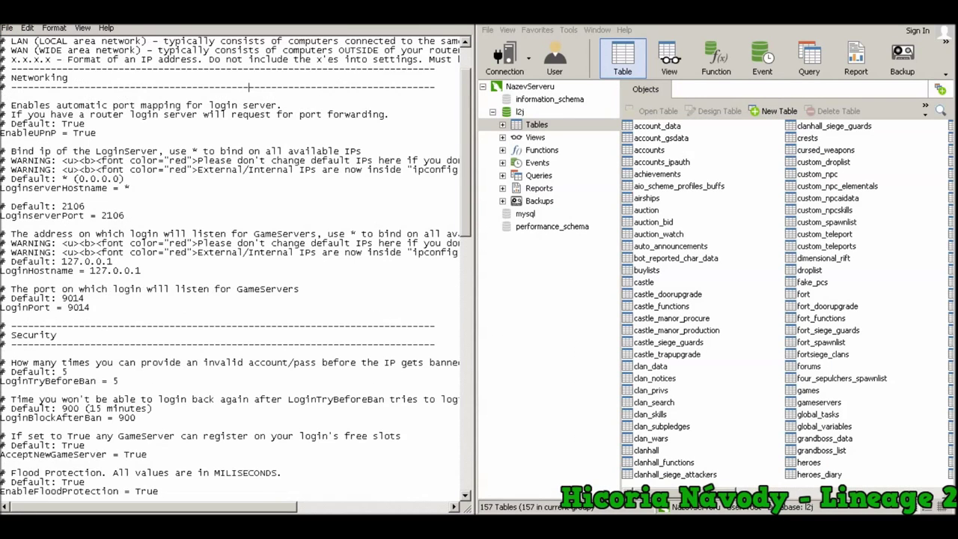
scroll(249, 87, "down", 12)
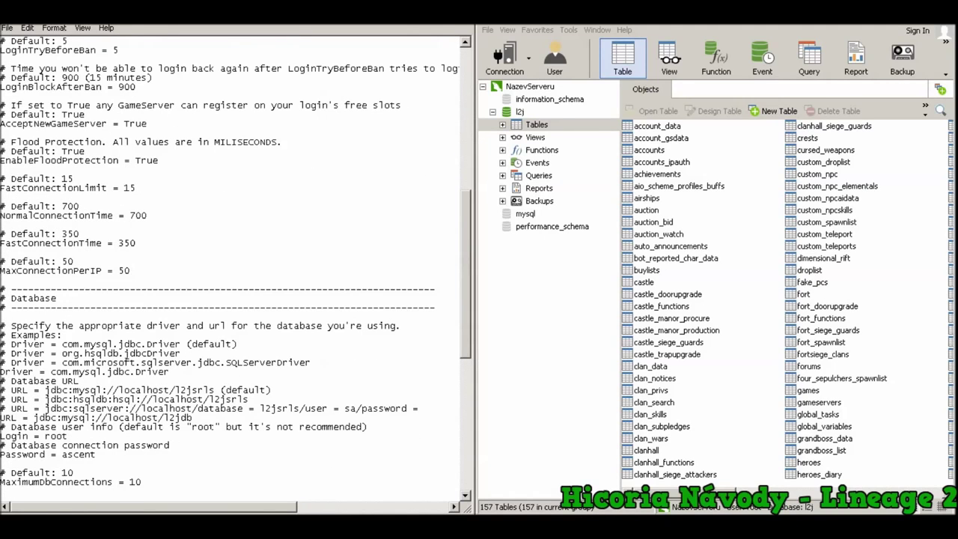
left_click_drag(193, 417, 34, 418)
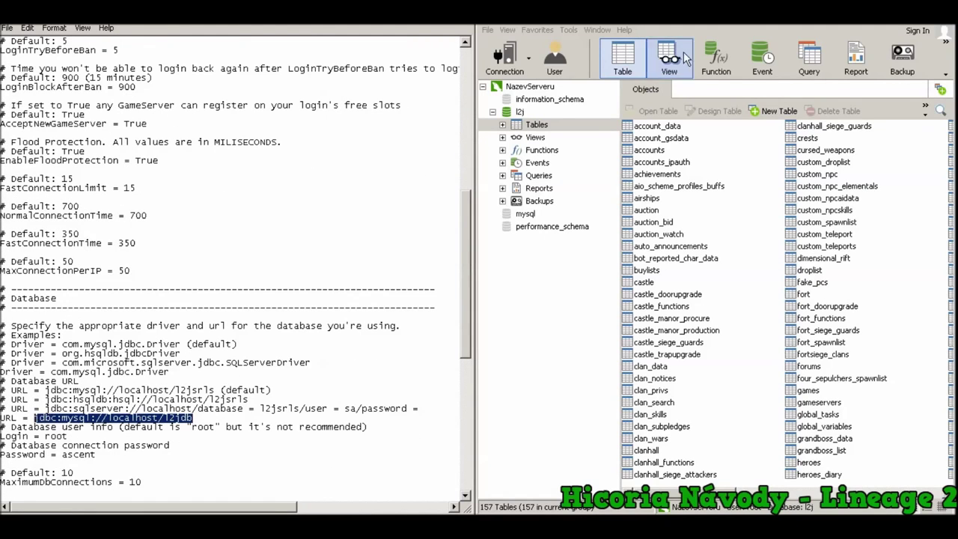
left_click(517, 114)
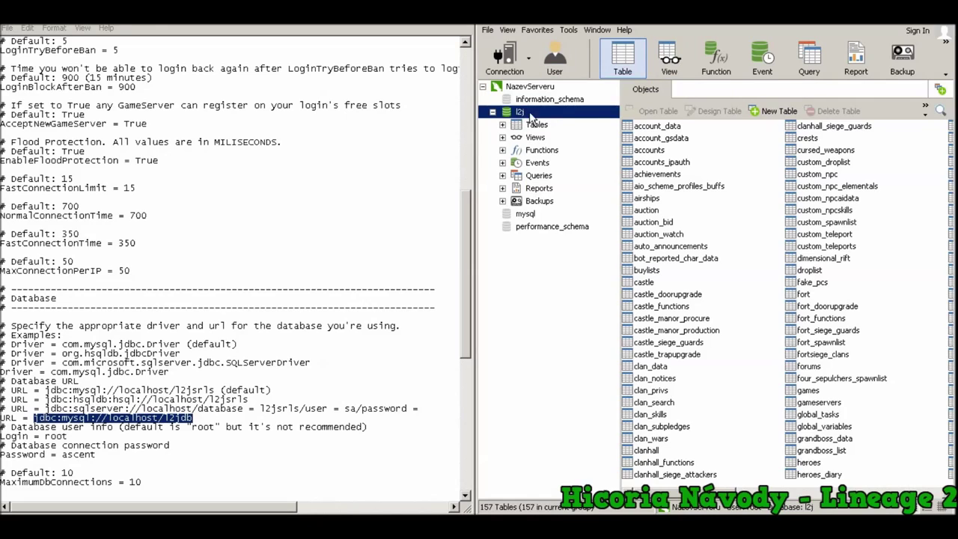
left_click(192, 418)
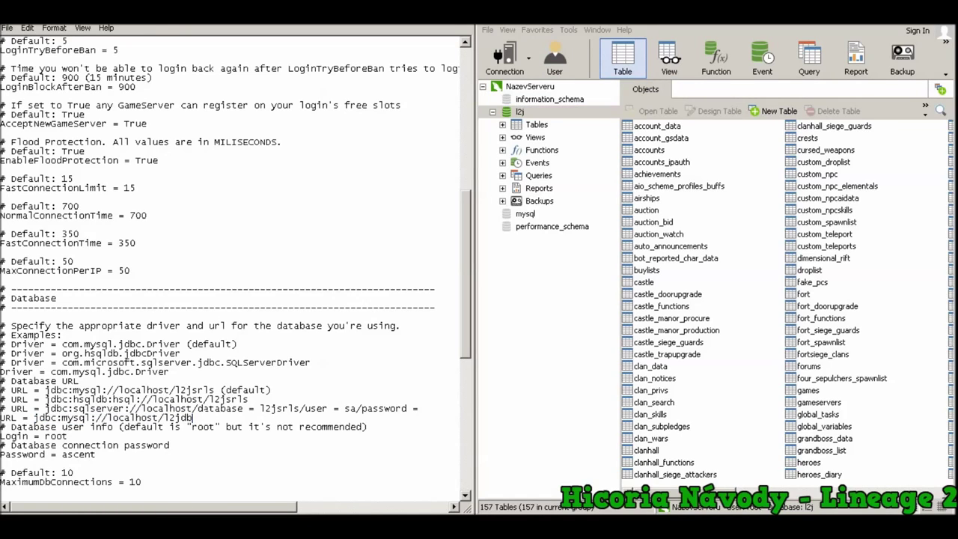
key("BackSpace")
scroll(236, 261, "down", 1)
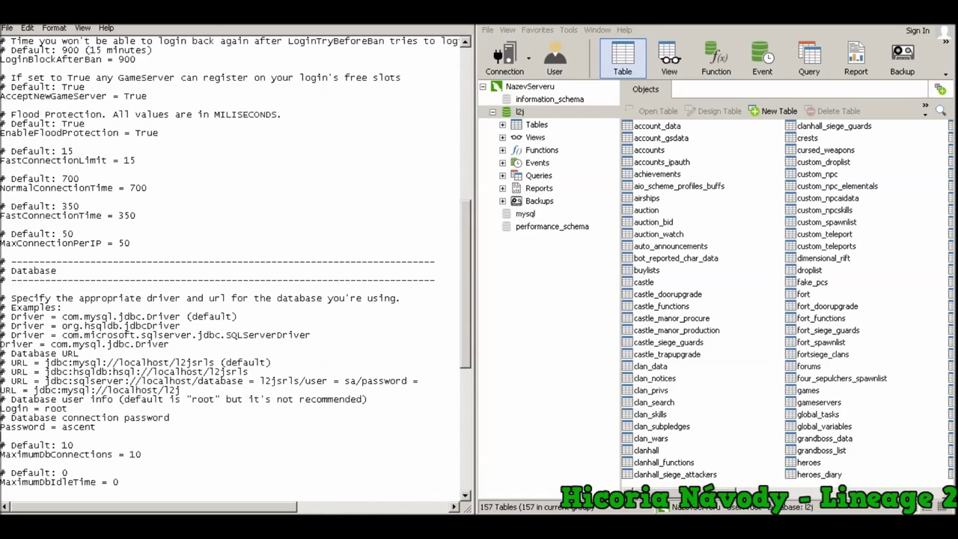
left_click(468, 25)
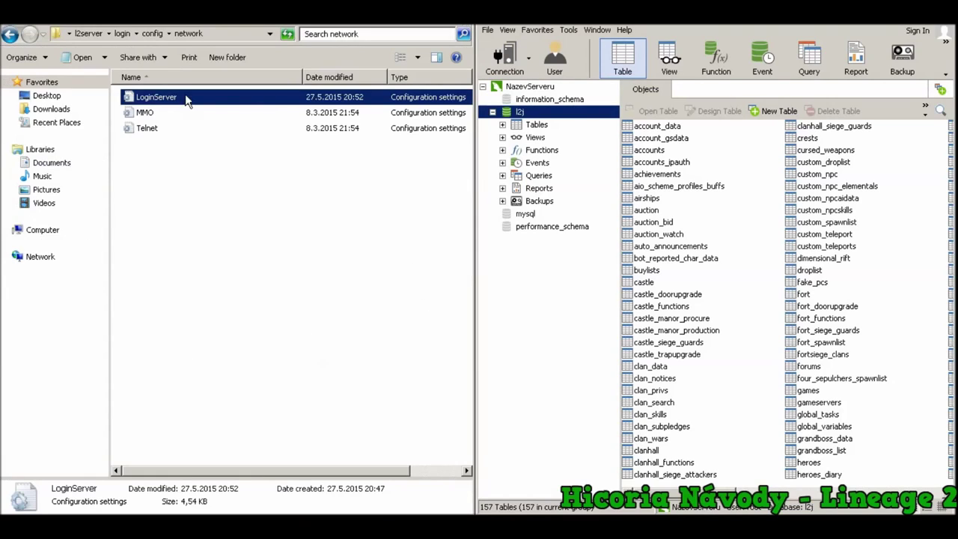
Run RegisterGameServer.bat from the login folder, enter 1 to register, then 5 to exit
left_click(152, 34)
double_click(155, 95)
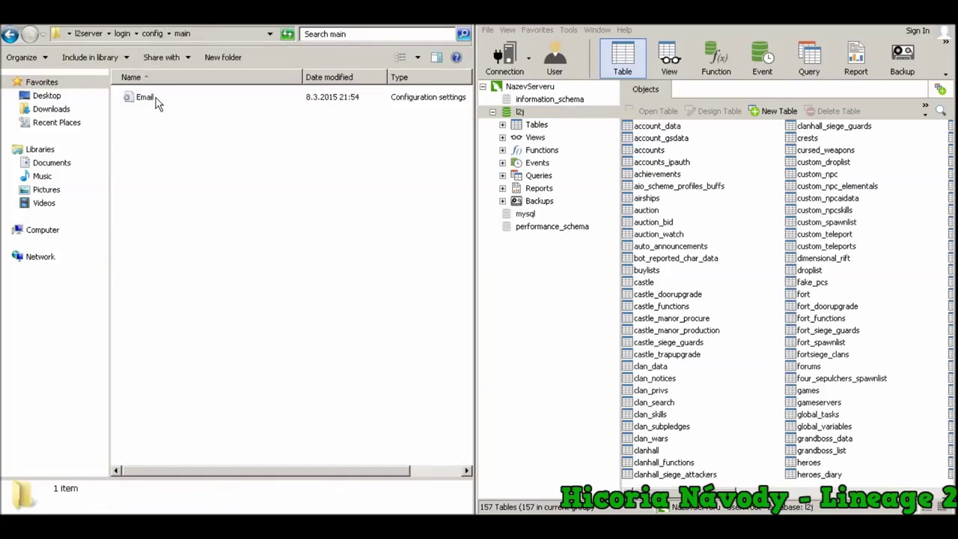
left_click(12, 33)
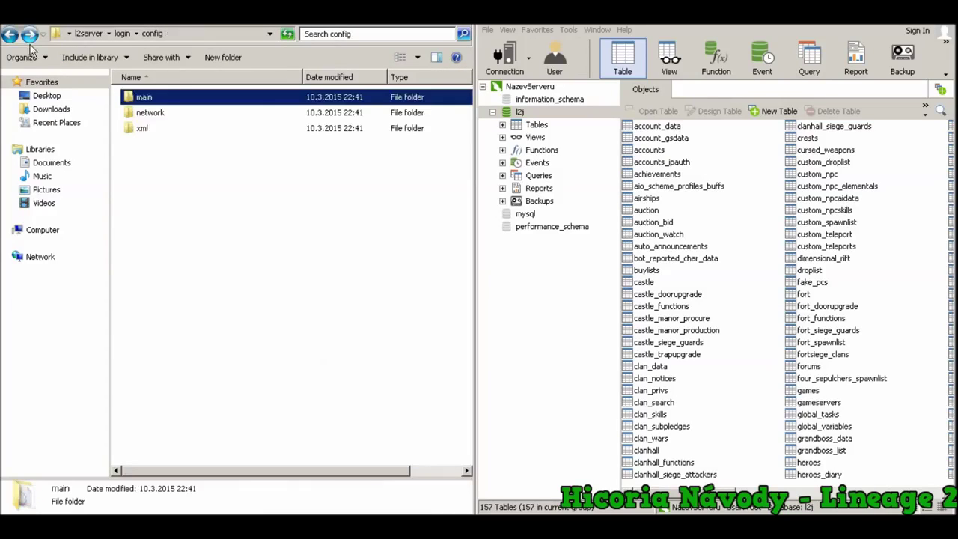
left_click(120, 34)
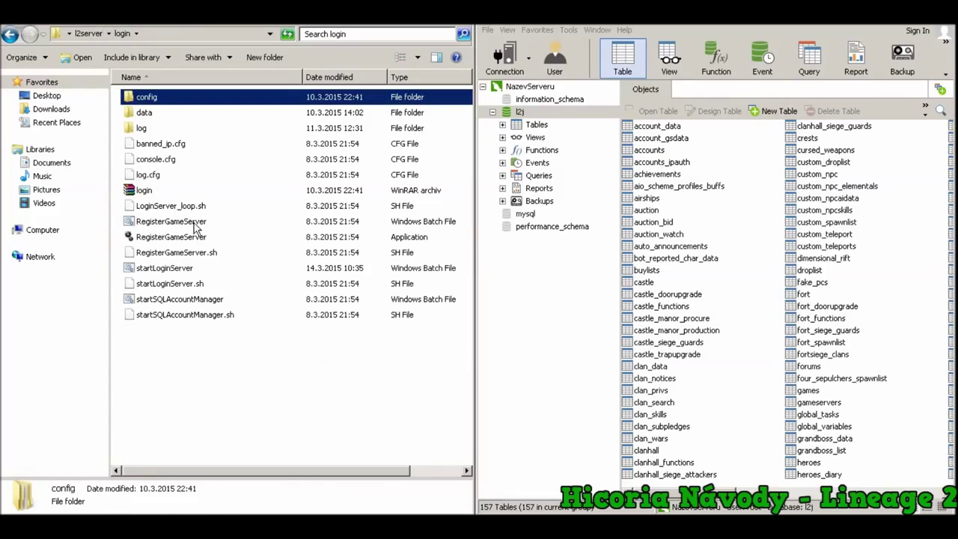
double_click(193, 222)
left_click(516, 276)
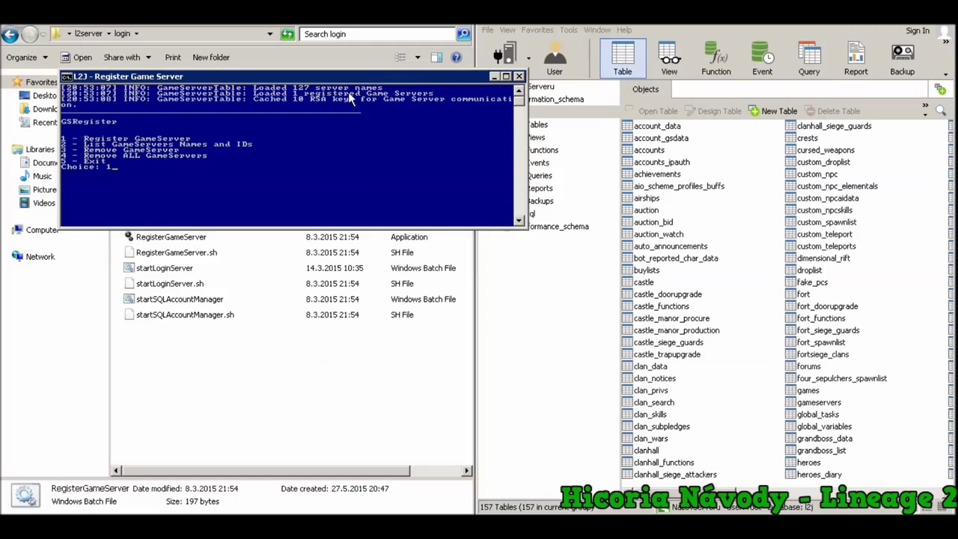
type("1")
key("Return")
key("Return")
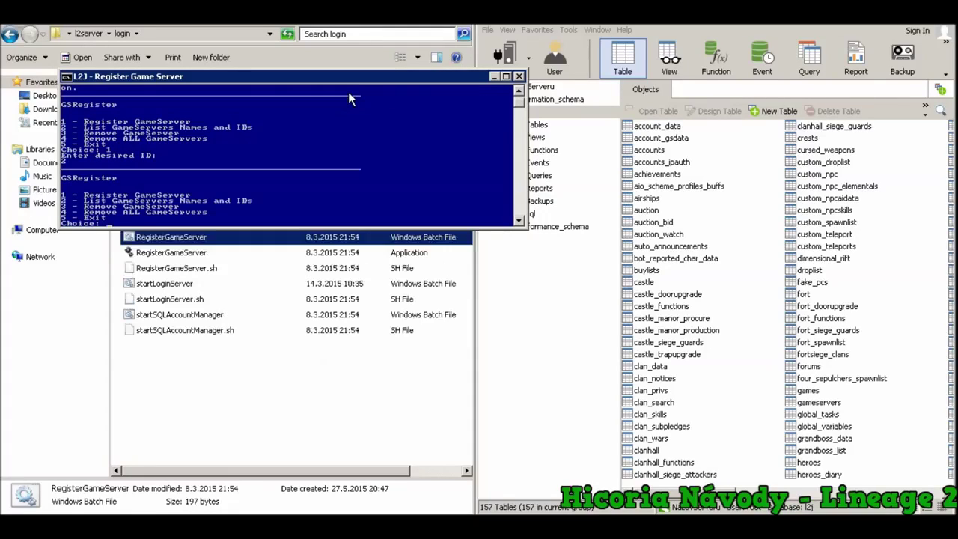
type("5")
key("Return")
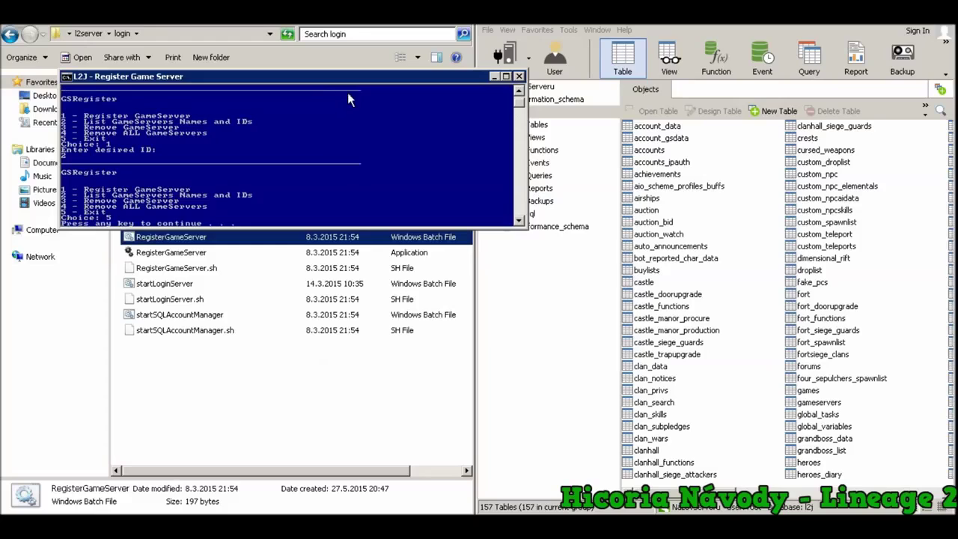
left_click(143, 175)
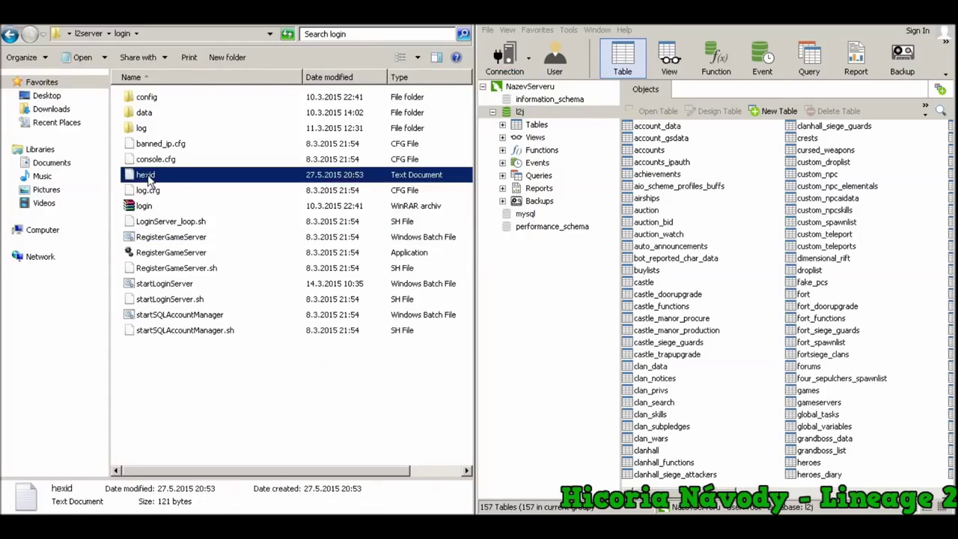
Move the hexid file from login into l2server\game\config\hexid
right_click(157, 178)
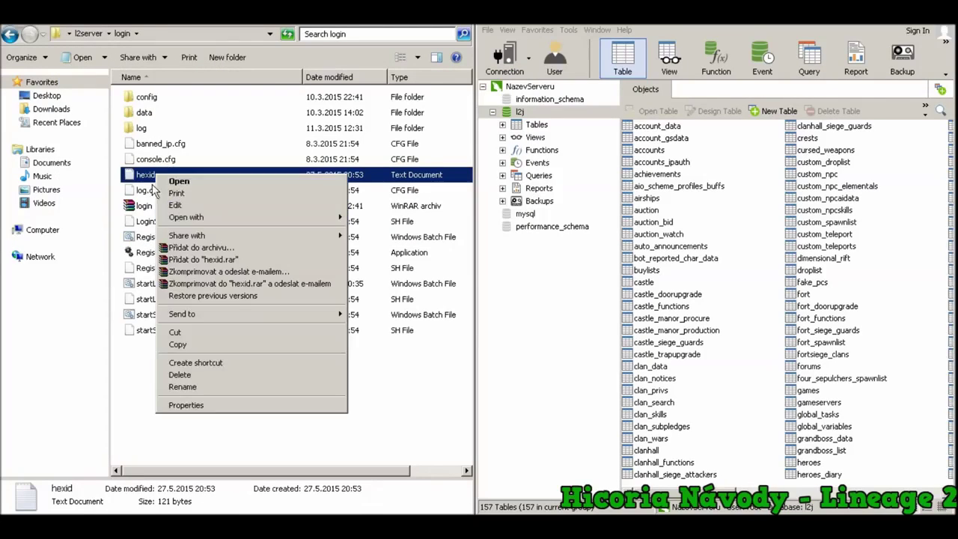
key("m")
key("Return")
left_click(89, 34)
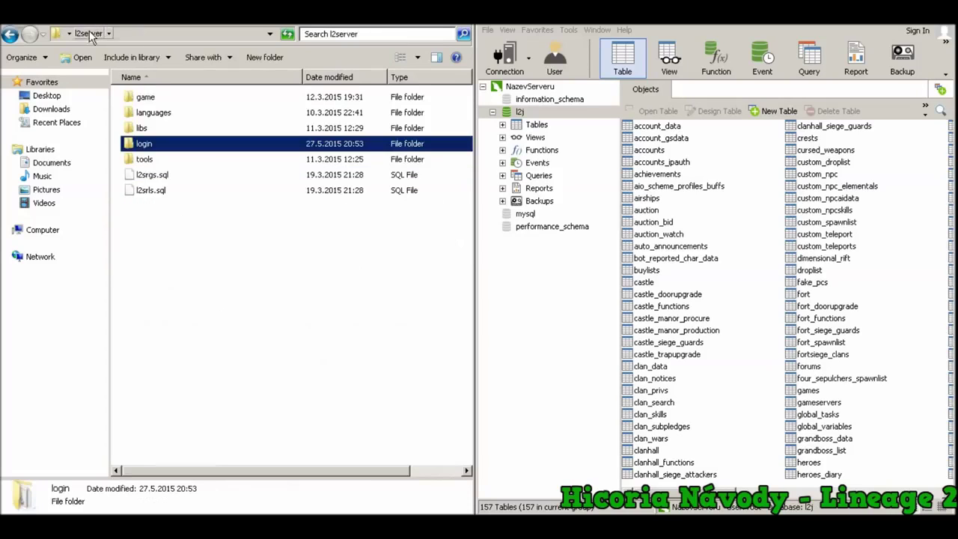
double_click(148, 101)
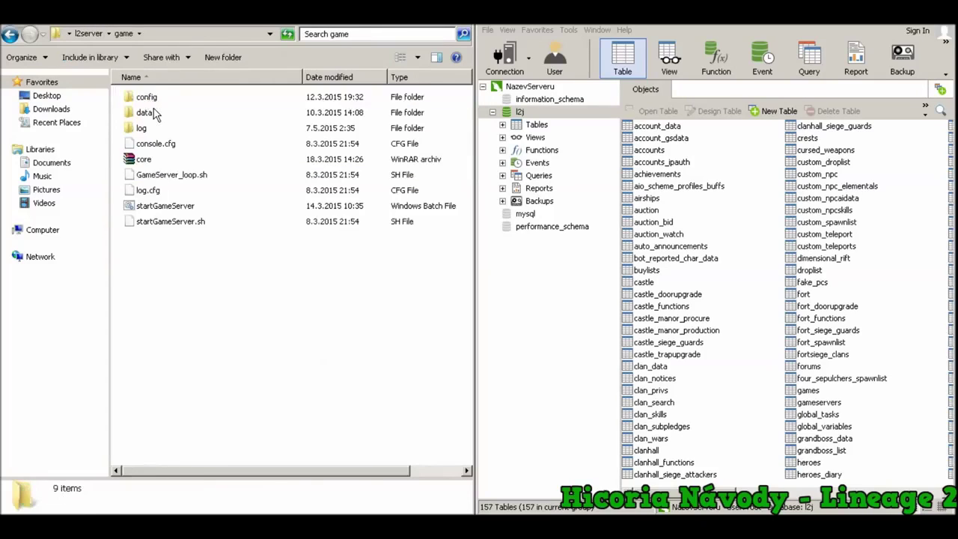
double_click(153, 97)
double_click(153, 128)
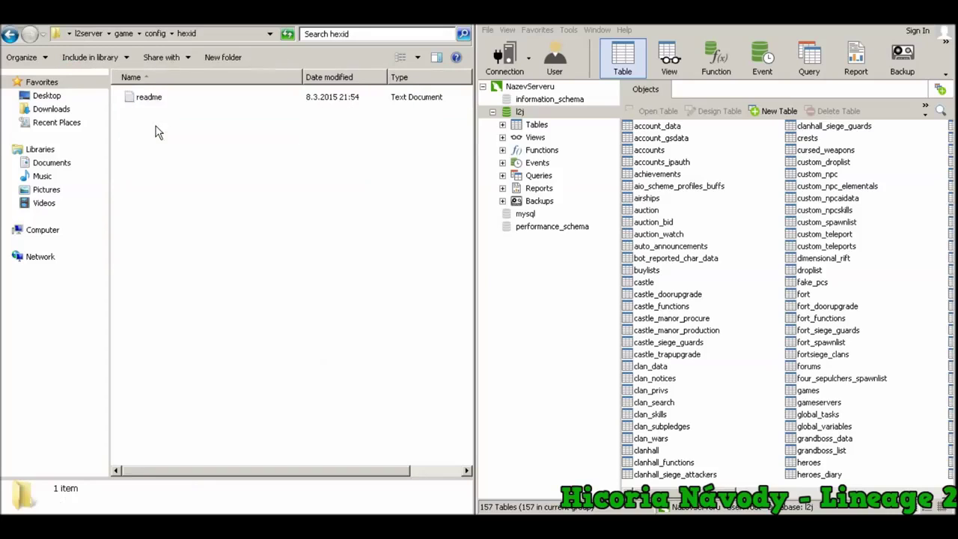
key("ctrl+v")
left_click(214, 177)
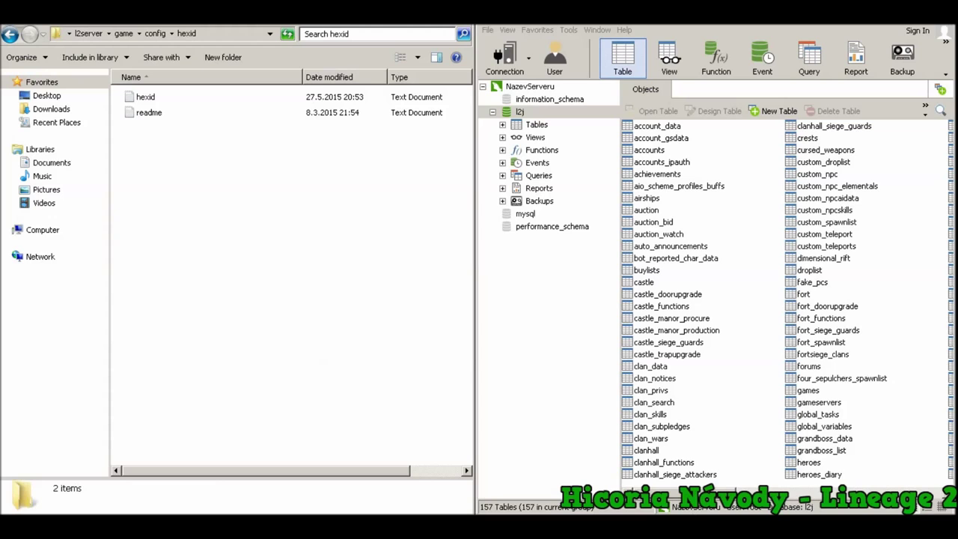
Open the gameservers table in l2j and delete its first record
left_click(520, 111)
scroll(787, 299, "down", 10)
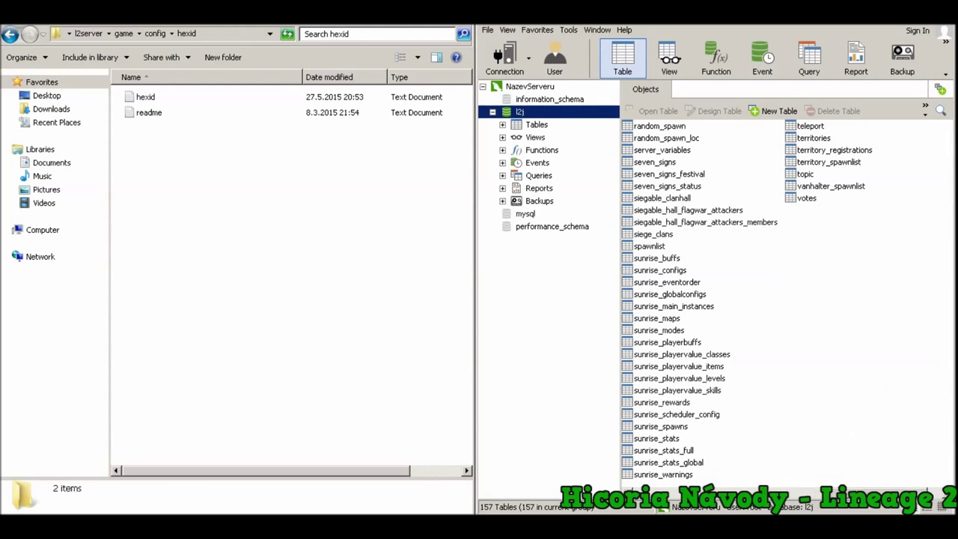
scroll(723, 381, "up", 10)
left_click(645, 390)
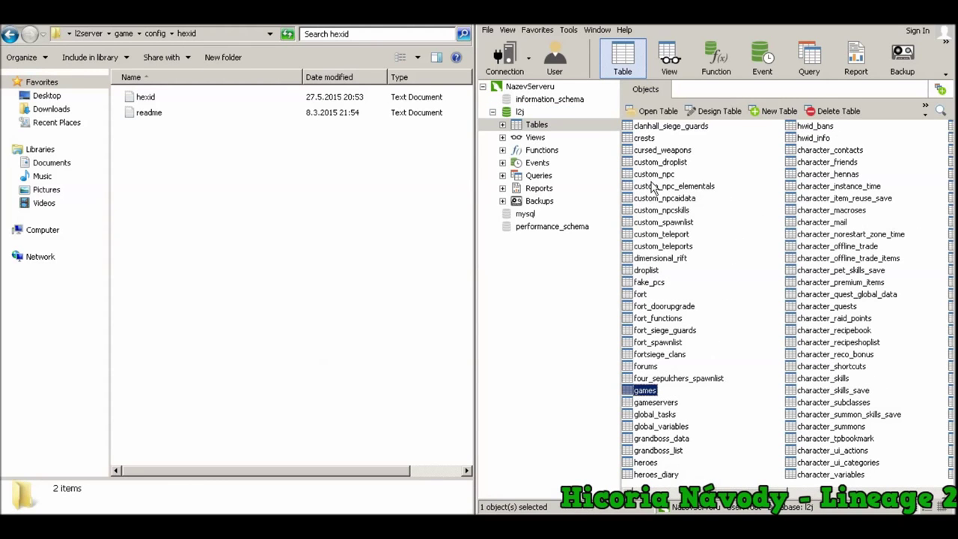
double_click(656, 402)
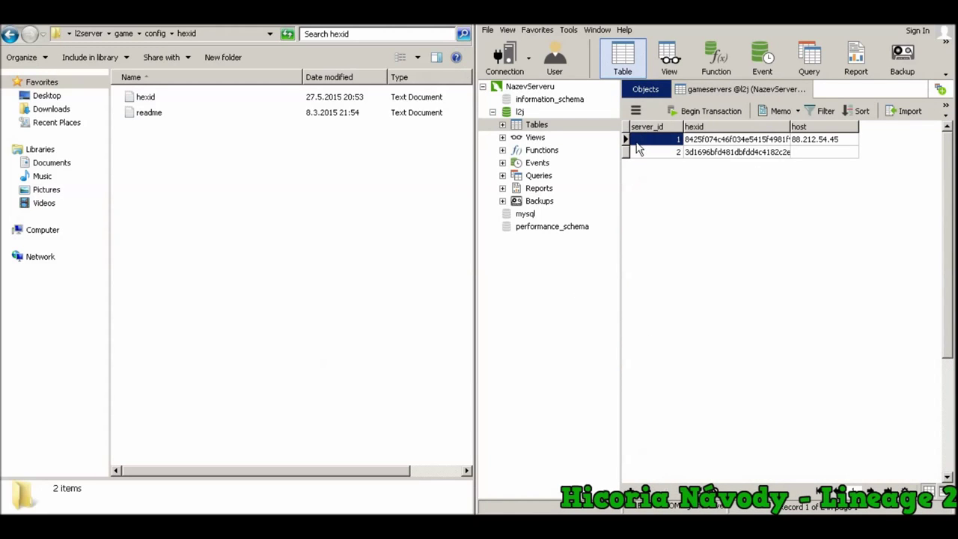
left_click(626, 139)
key("Delete")
key("Return")
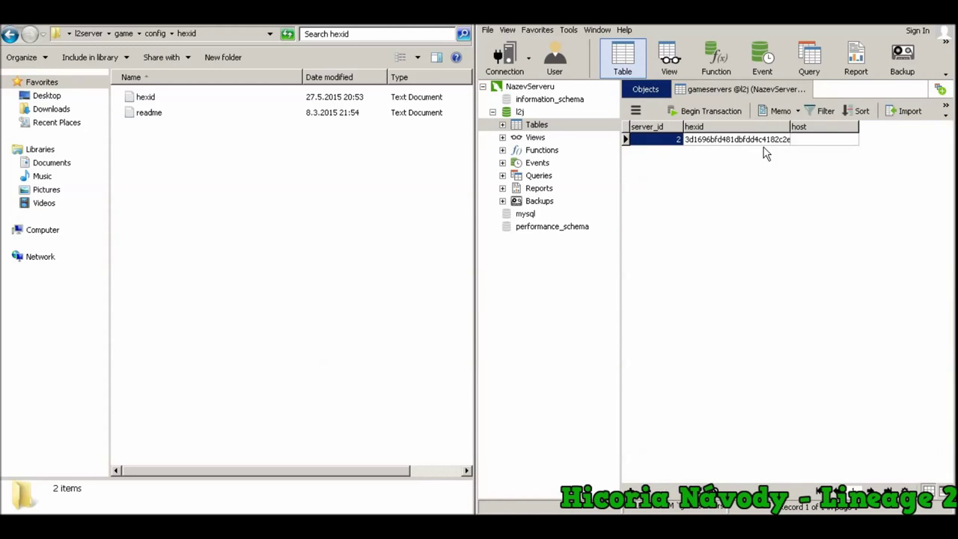
Set the remaining server's host to 151.80.177.163 and save the row
left_click(771, 140)
key("Tab")
type("VASE IP")
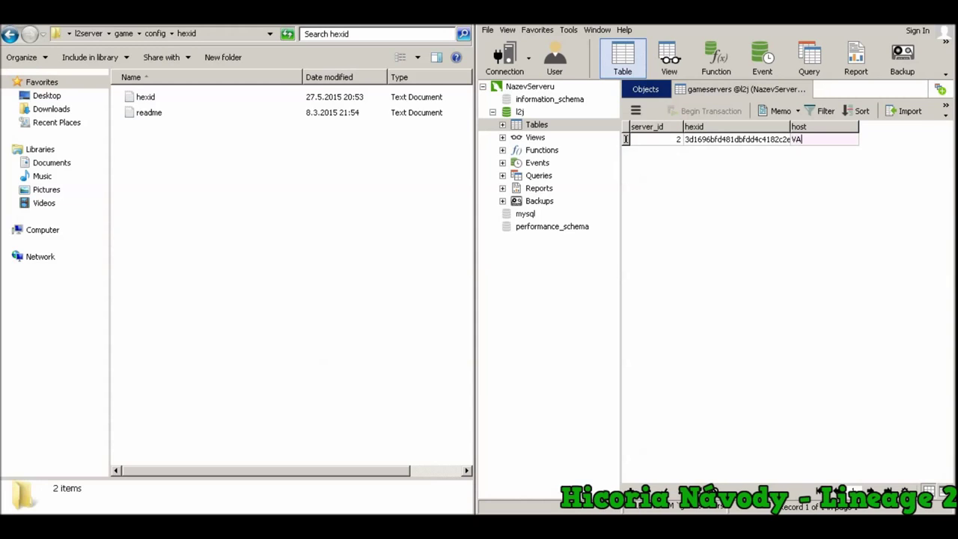
key("BackSpace")
key("BackSpace")
key("BackSpace")
key("BackSpace")
key("BackSpace")
key("BackSpace")
key("BackSpace")
type("151.1")
key("BackSpace")
type("80.177.163")
key("Return")
left_click(647, 89)
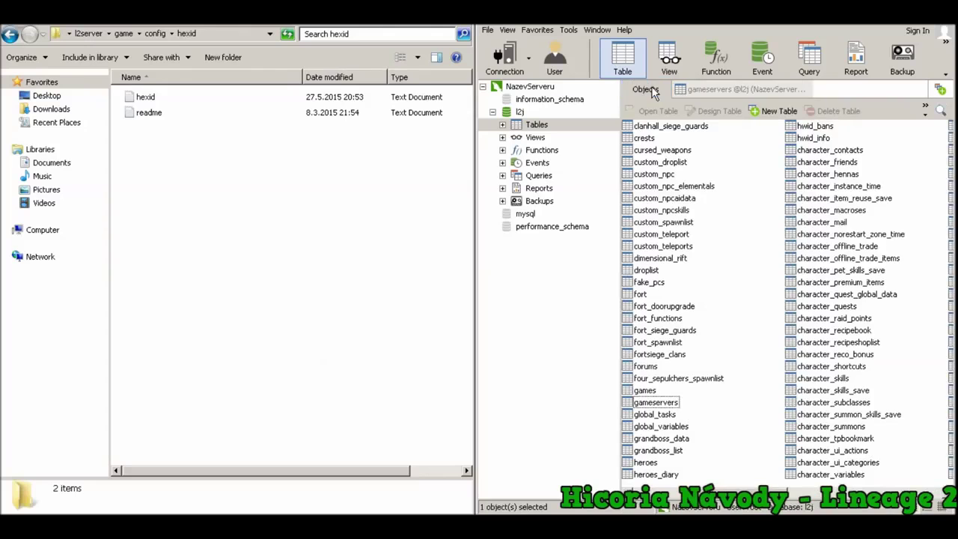
left_click(9, 37)
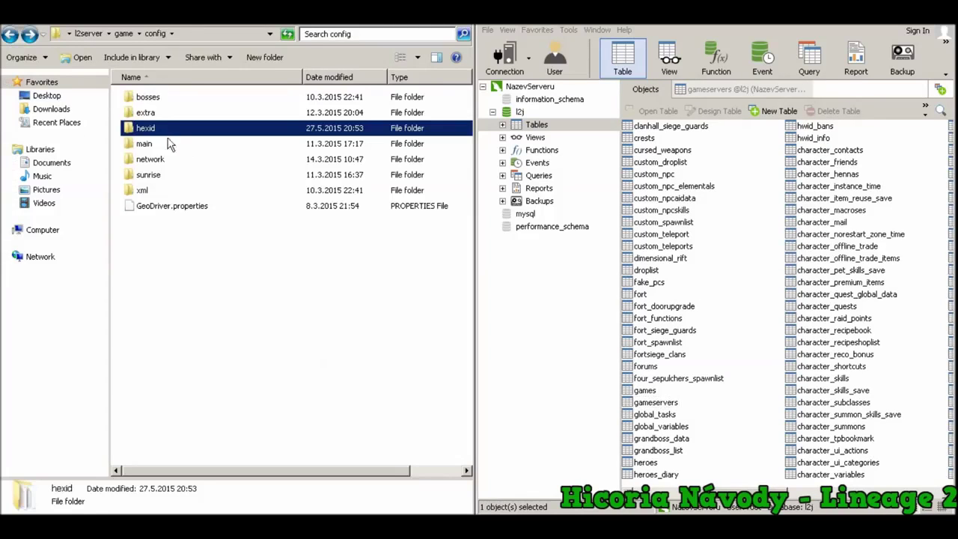
Open the game server's network ipconfig file in Notepad
double_click(159, 160)
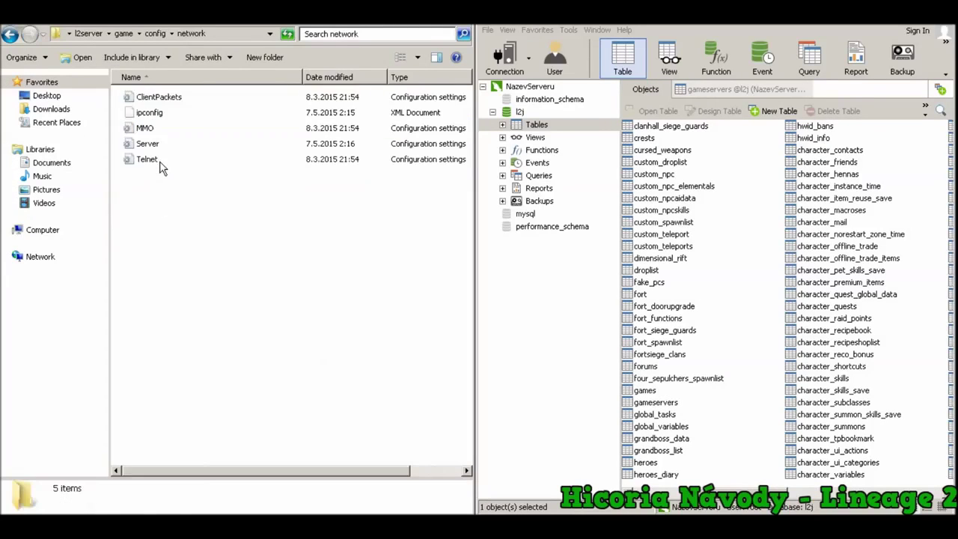
left_click(179, 112)
right_click(180, 113)
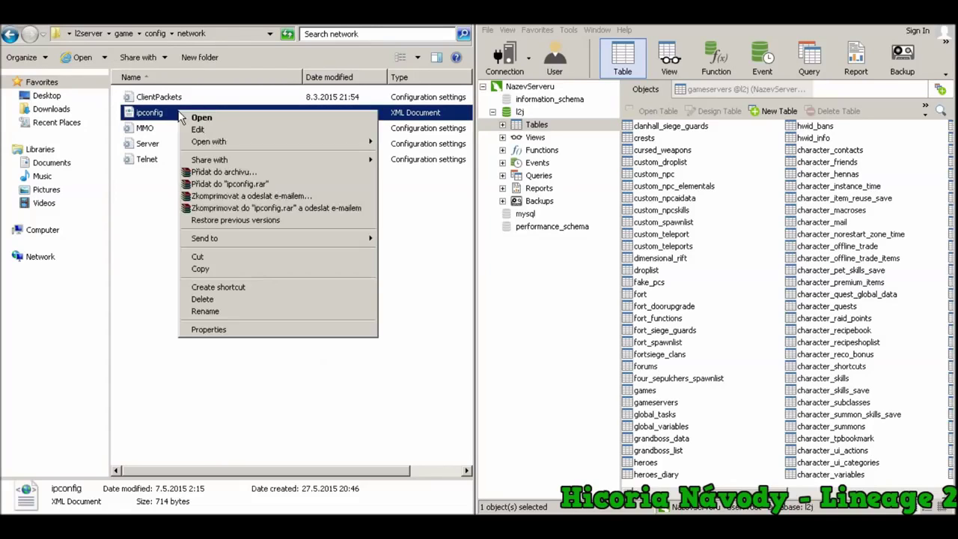
left_click(207, 129)
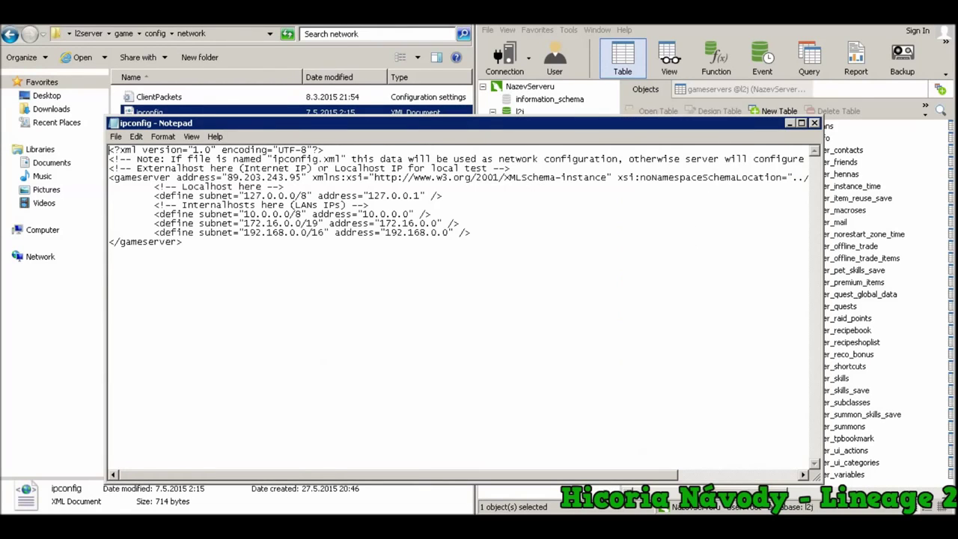
Replace the gameserver address 89.203.243.95 with 151.80.177.163, then save and close
left_click_drag(301, 177, 227, 177)
type("VASEIP")
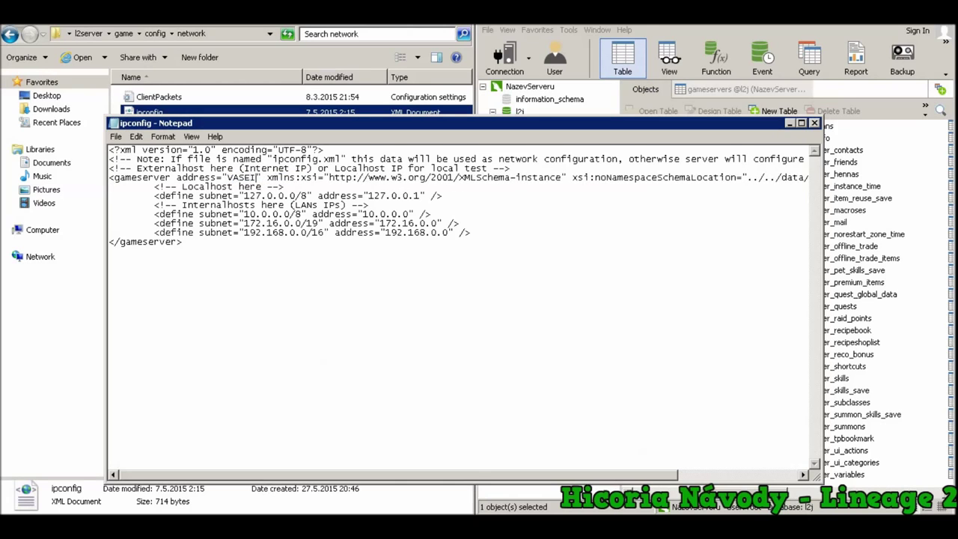
key("BackSpace")
key("BackSpace")
key("BackSpace")
key("BackSpace")
key("BackSpace")
key("BackSpace")
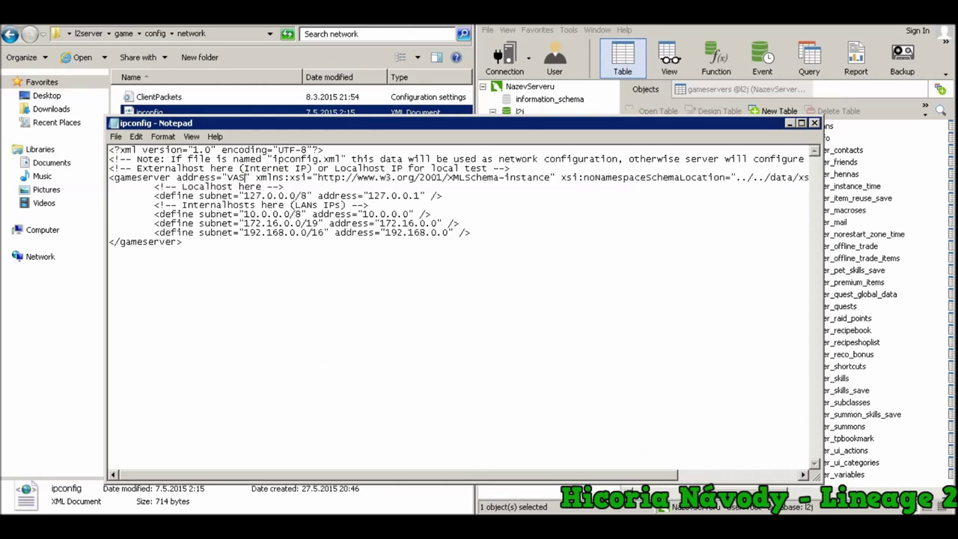
type("151.80.17")
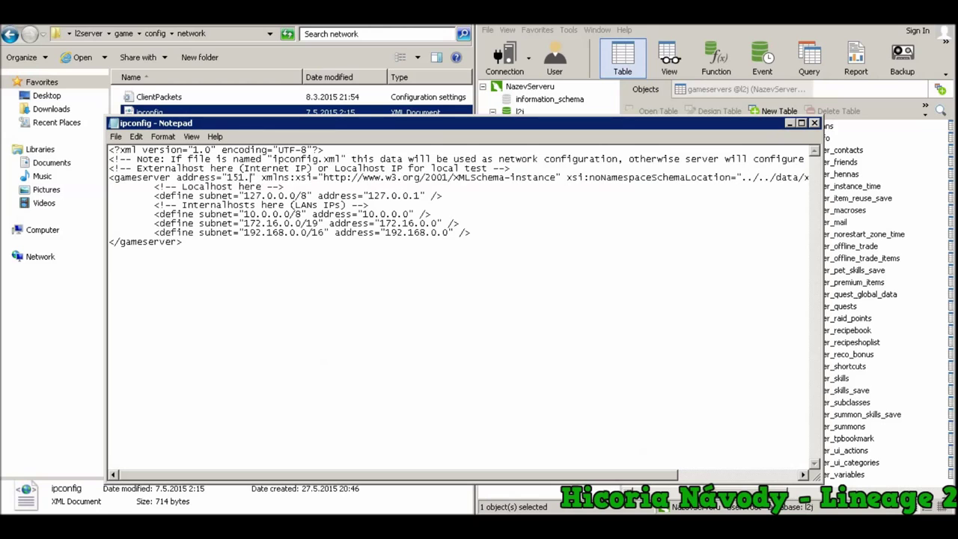
type("7.163")
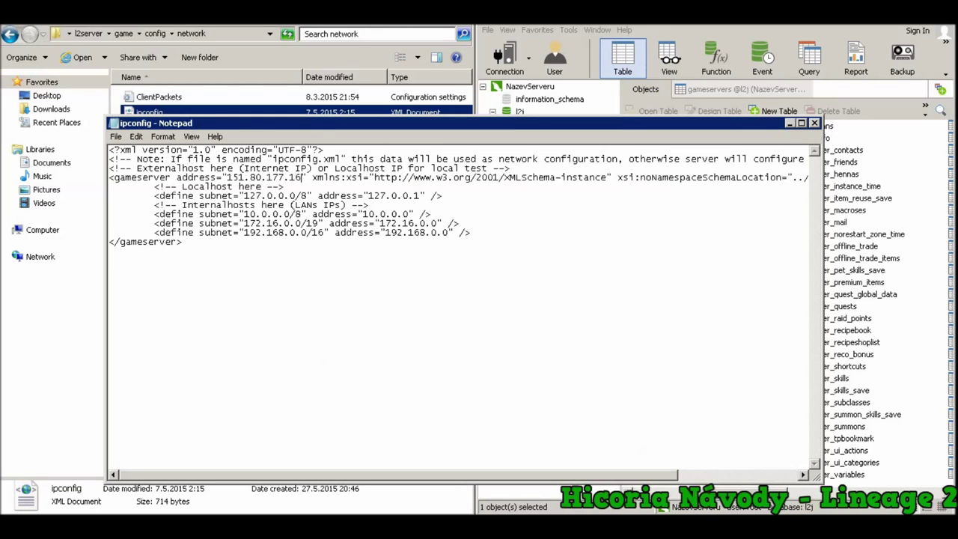
key("ctrl+s")
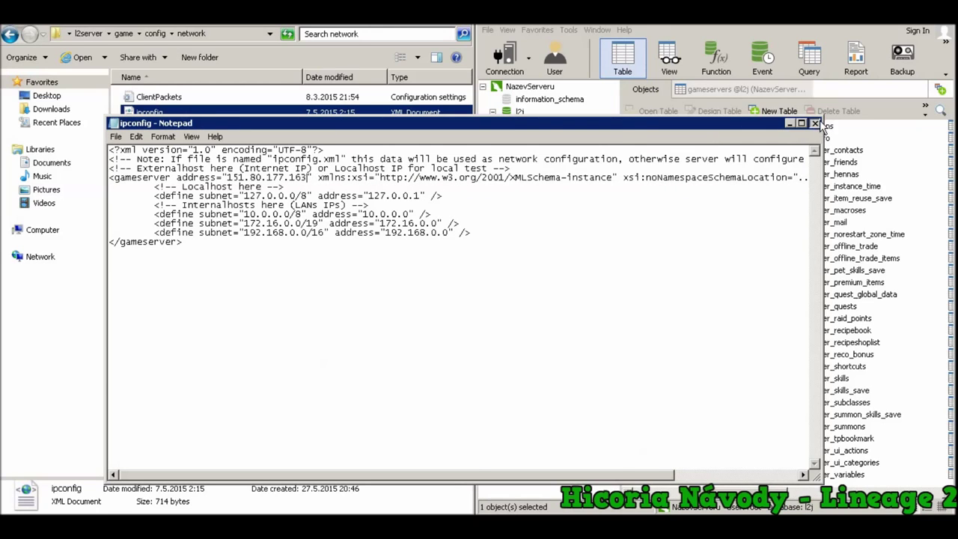
left_click(819, 122)
double_click(149, 143)
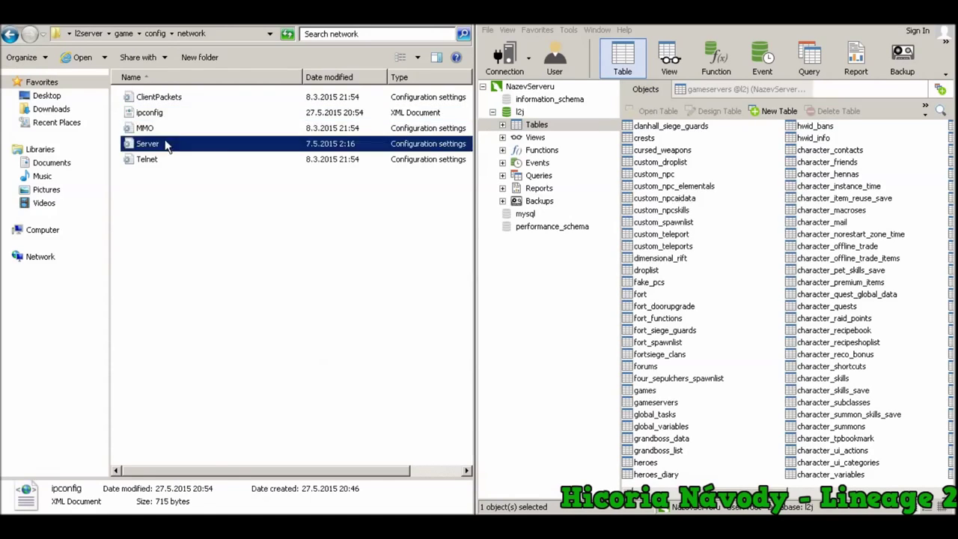
Dock Notepad left, change the Server.properties URL to jdbc:mysql://localhost/l2j, then save and close
scroll(441, 127, "down", 16)
key("super+Left")
scroll(464, 129, "down", 10)
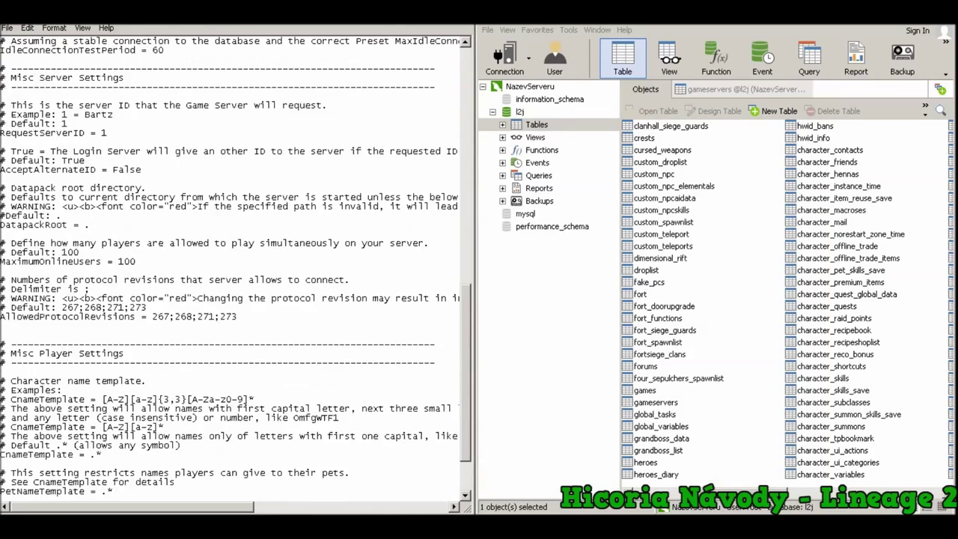
scroll(232, 270, "down", 3)
scroll(236, 265, "up", 16)
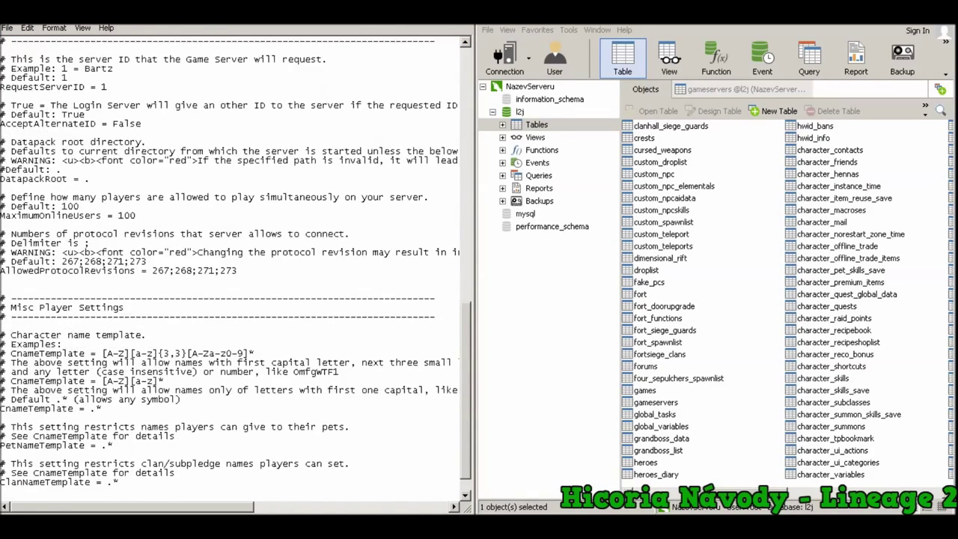
left_click_drag(193, 289, 163, 289)
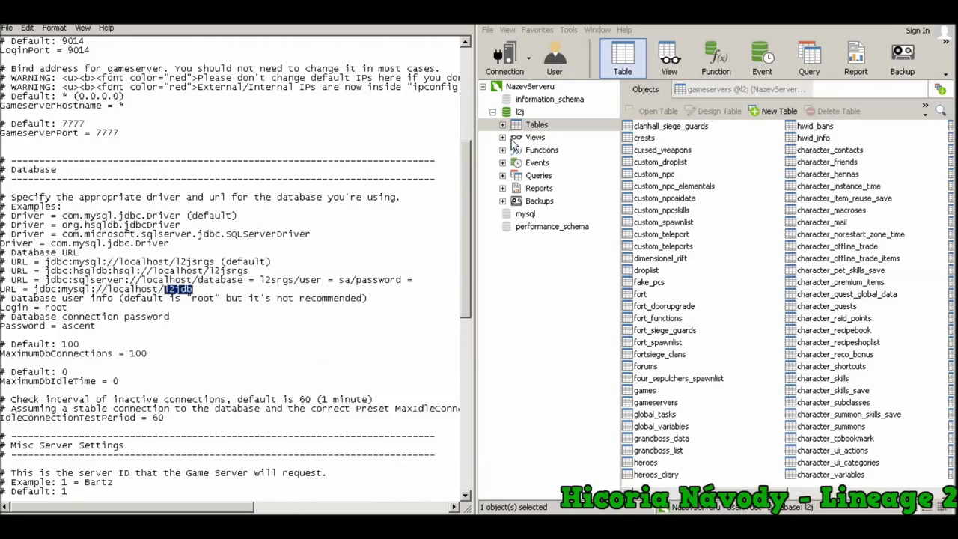
left_click(518, 112)
left_click(193, 289)
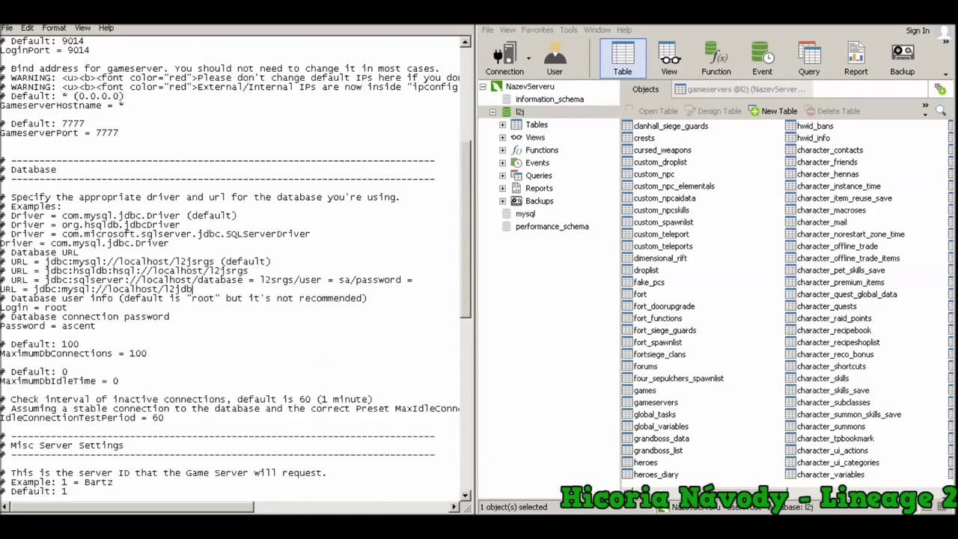
key("BackSpace")
key("BackSpace")
left_click(471, 30)
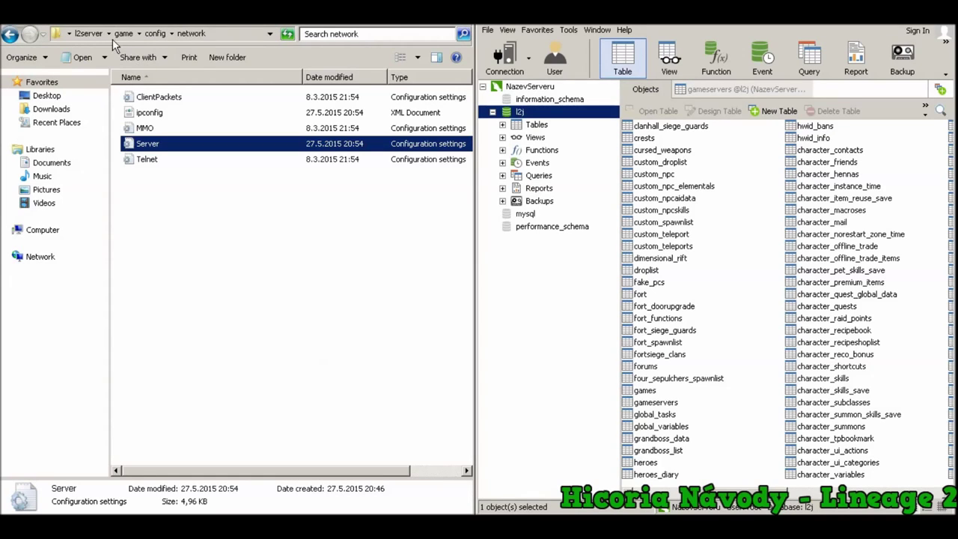
Launch startSQLAccountManager from l2server\login and choose option 1 to create an account
left_click(87, 34)
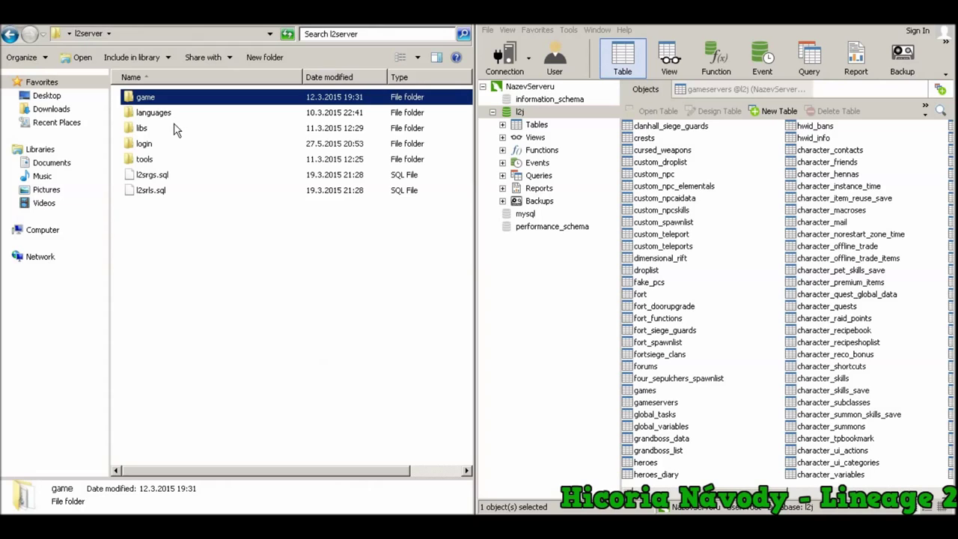
double_click(152, 144)
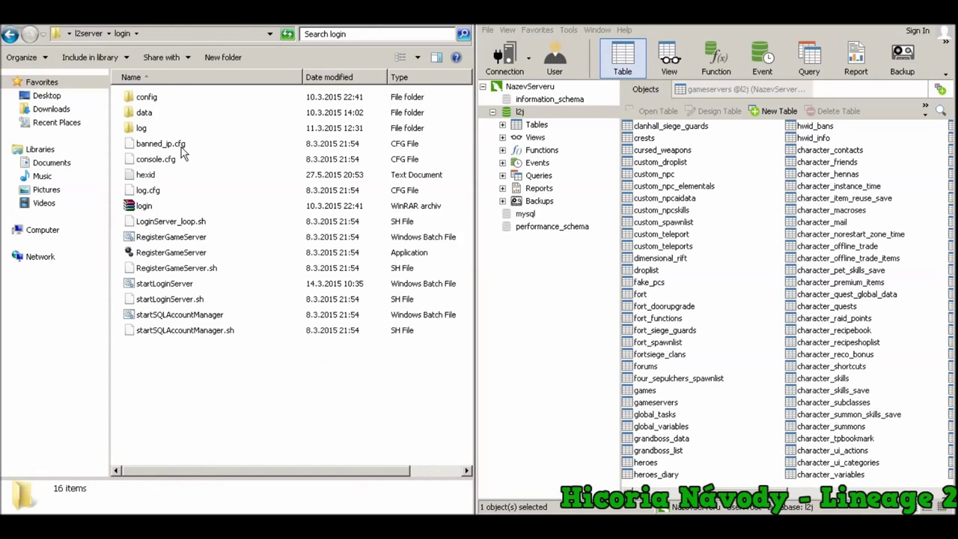
double_click(216, 314)
left_click(513, 277)
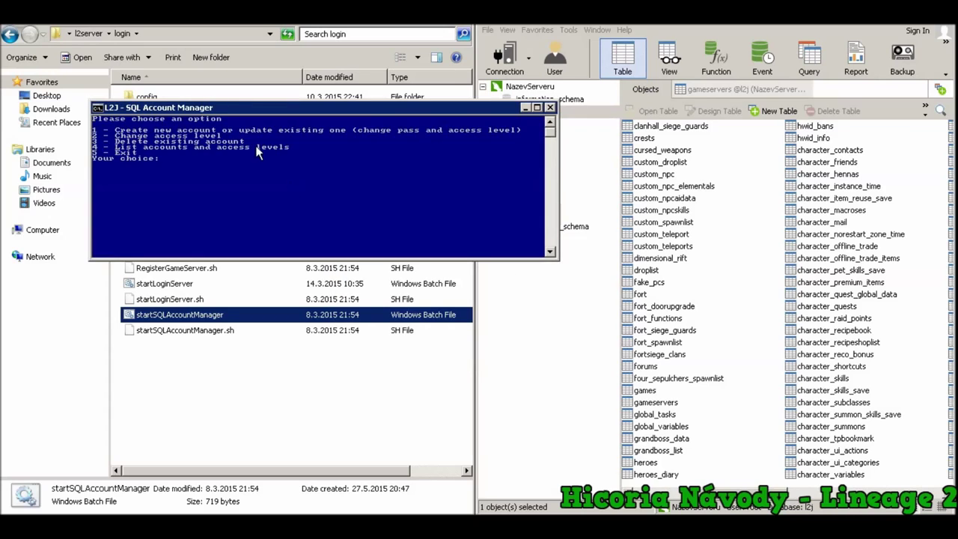
type("1")
key("Return")
Enter the new account's username, password and access level 127, then exit with option 5
key("Return")
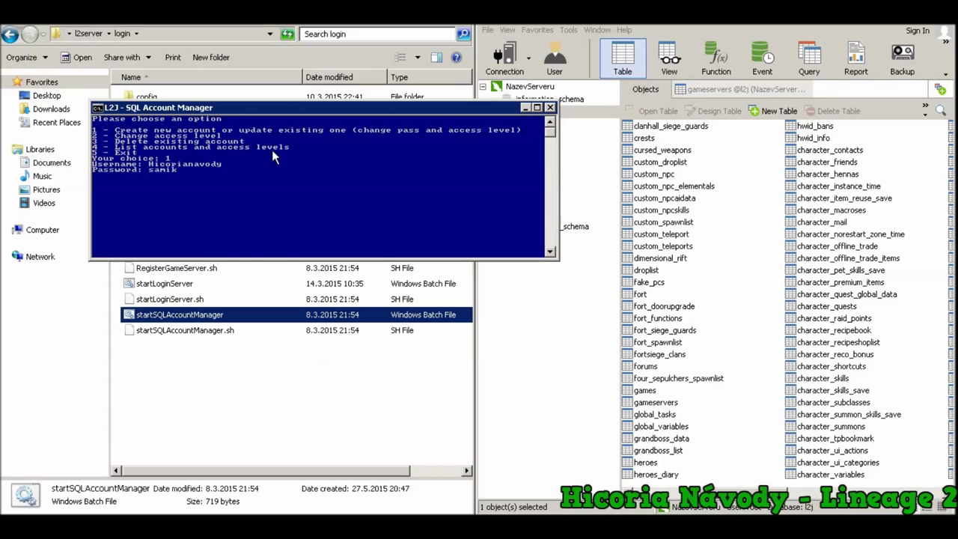
key("Return")
key("Return")
key("Return")
key("Return")
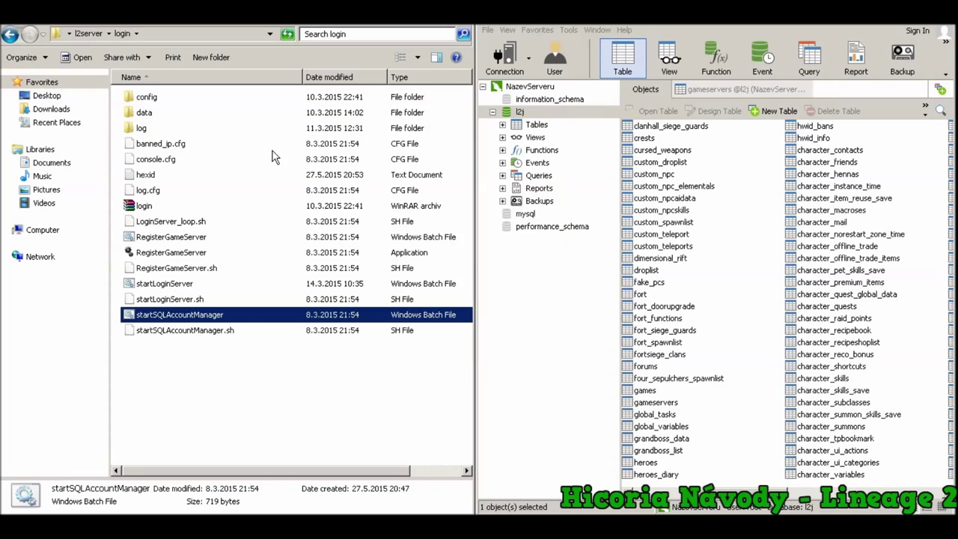
Run startLoginServer and move the Login Server Console further left
double_click(173, 285)
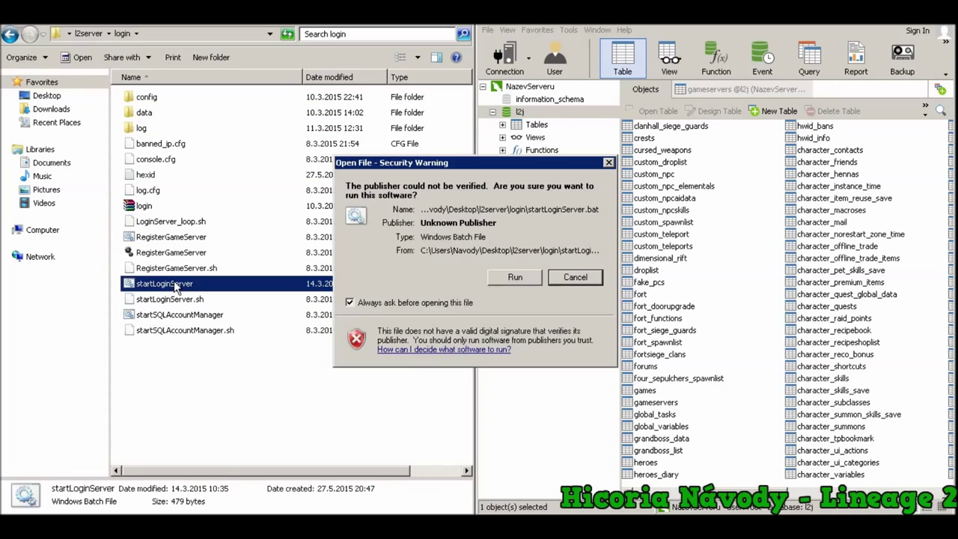
left_click(515, 276)
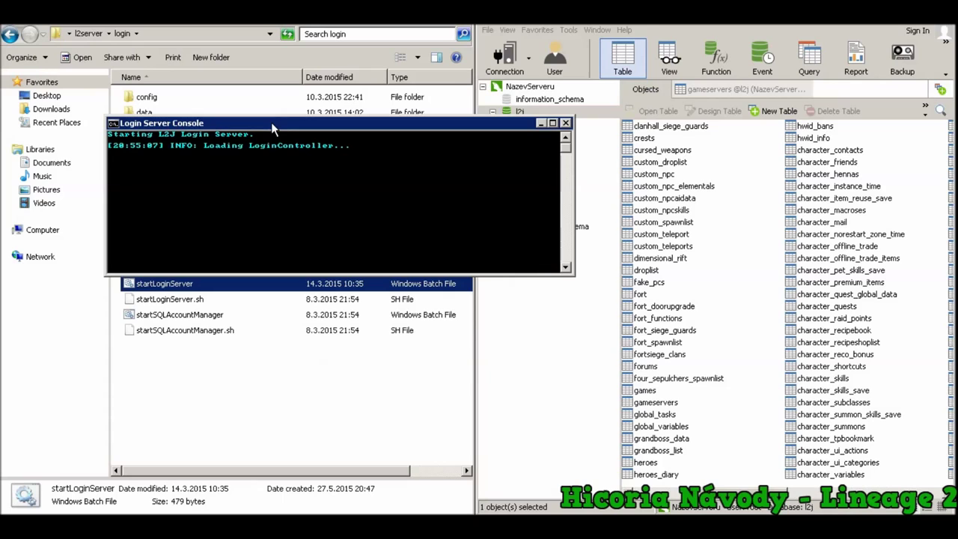
left_click_drag(273, 126, 197, 129)
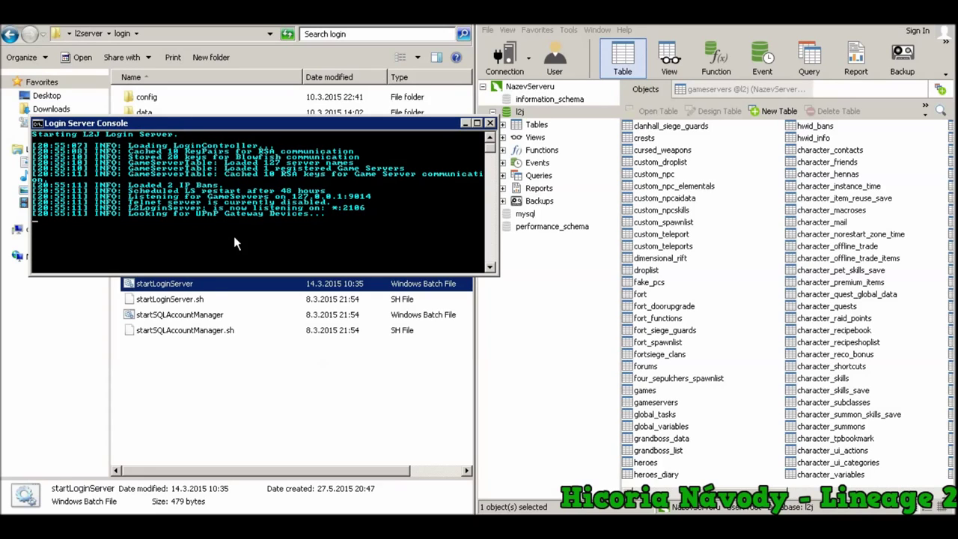
Mark the listening and Telnet log lines to confirm startup, then minimize the login console
right_click(382, 210)
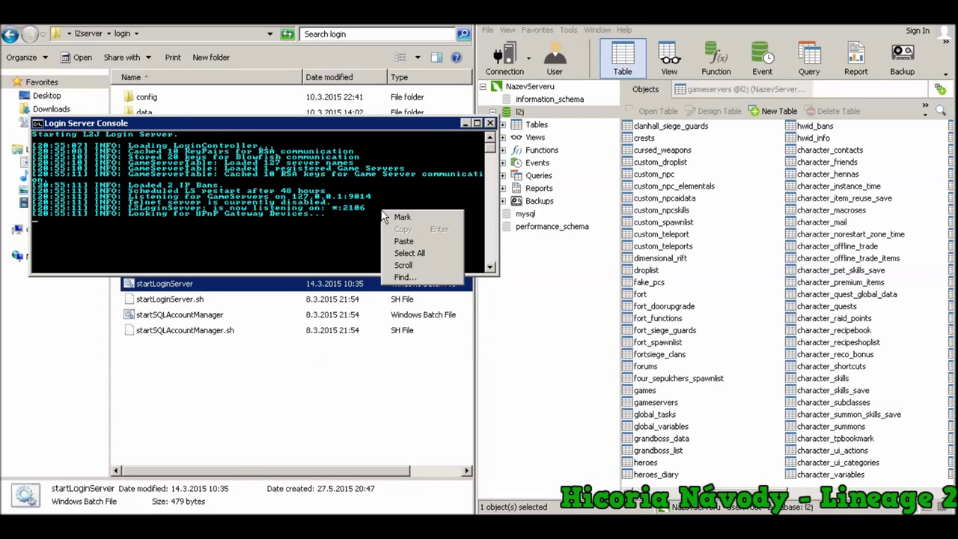
left_click(402, 217)
left_click_drag(380, 212, 3, 217)
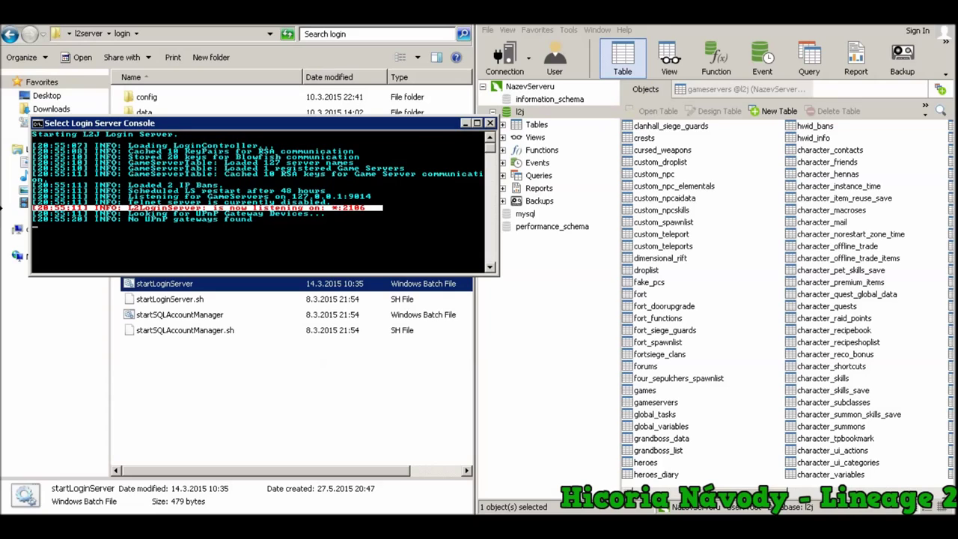
left_click_drag(377, 194, 35, 209)
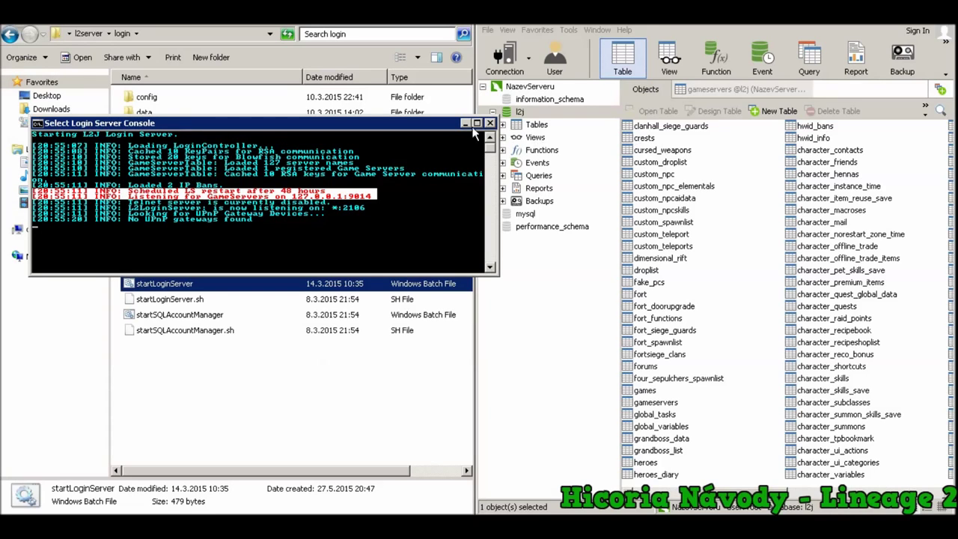
left_click(466, 124)
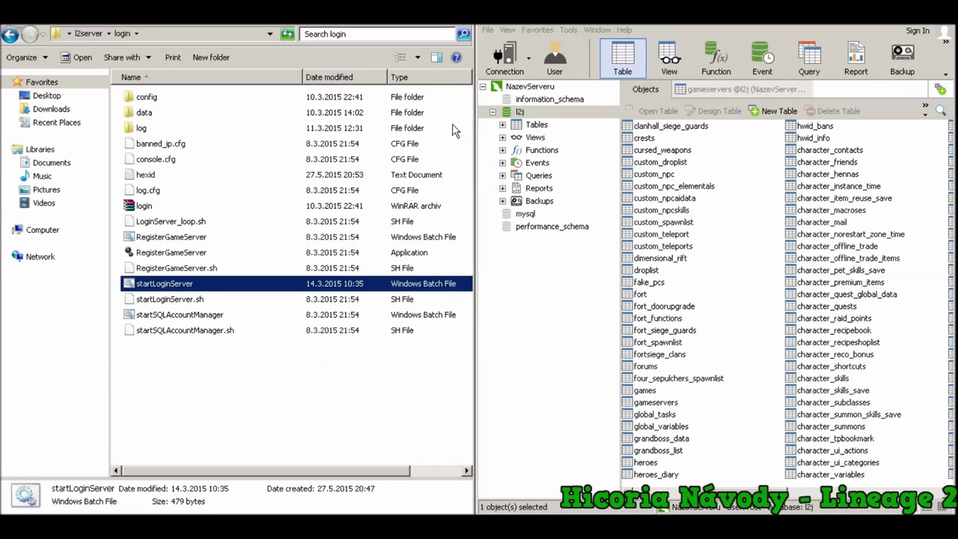
Run startGameServer from l2server\game, snap its console right, and restore the login console
left_click(89, 33)
double_click(149, 98)
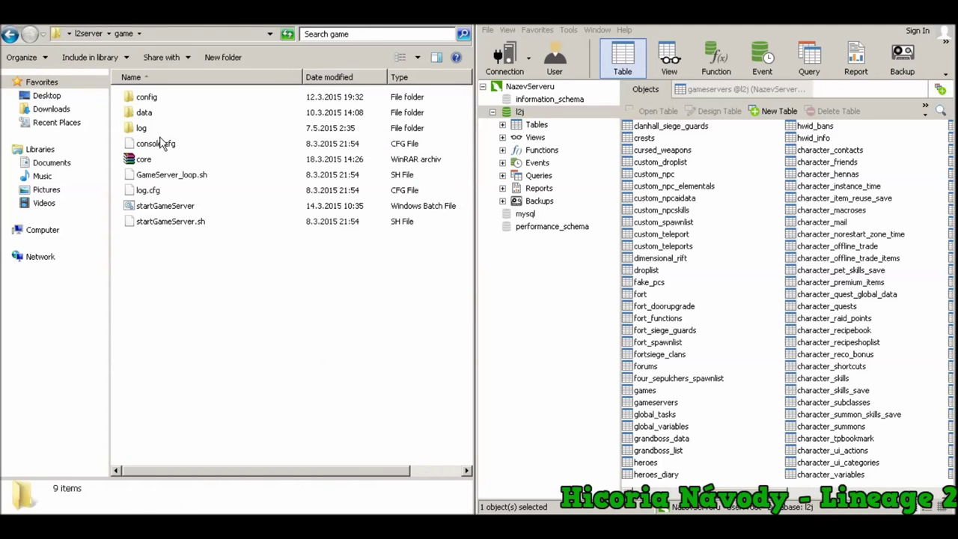
double_click(166, 206)
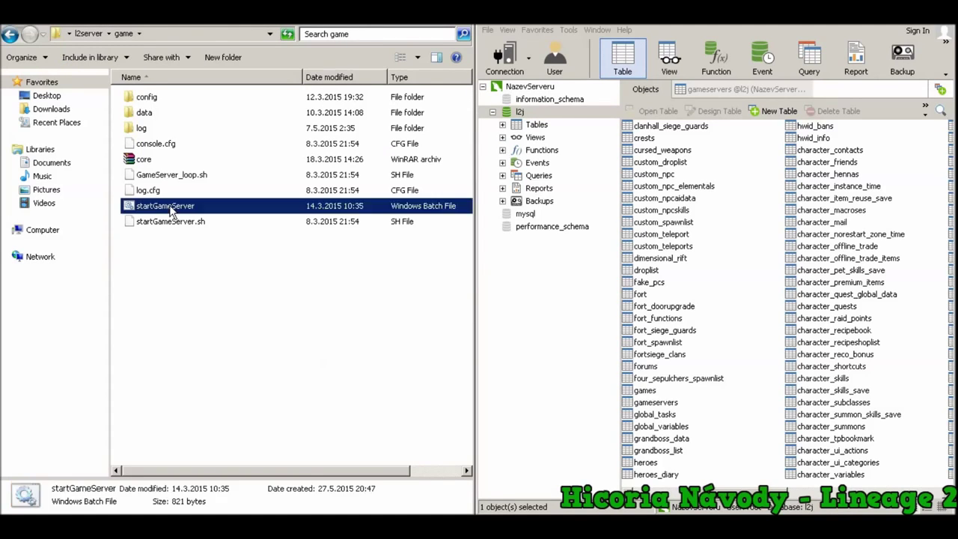
left_click(514, 279)
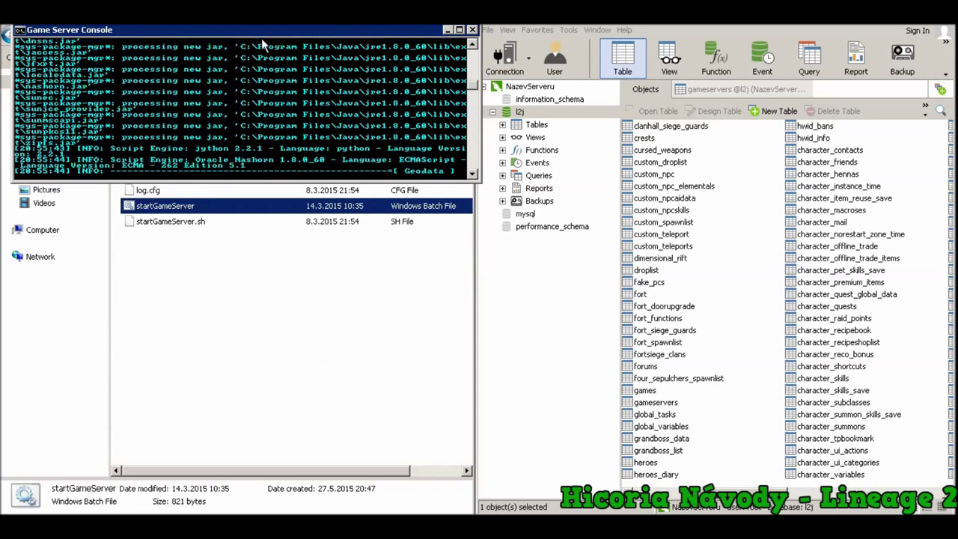
left_click_drag(242, 28, 951, 128)
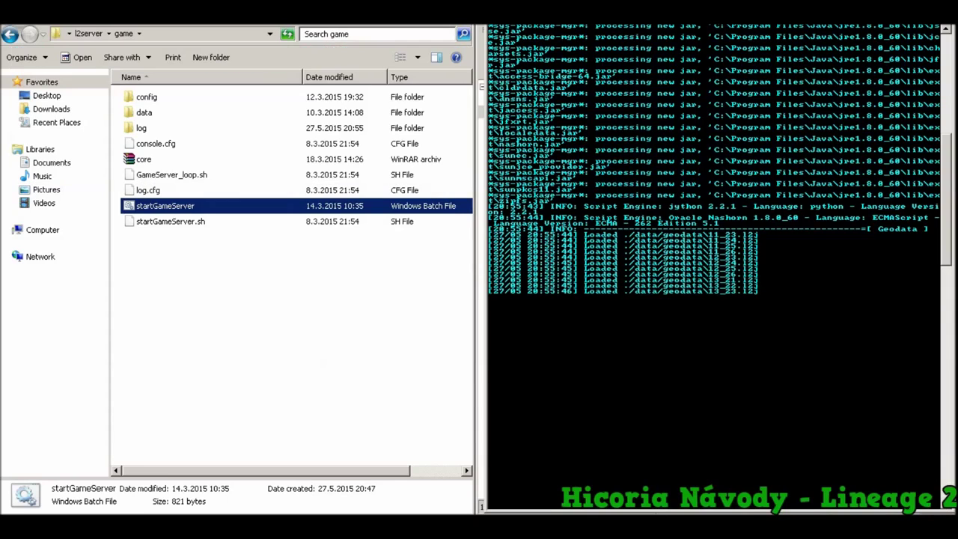
mouse_move(234, 524)
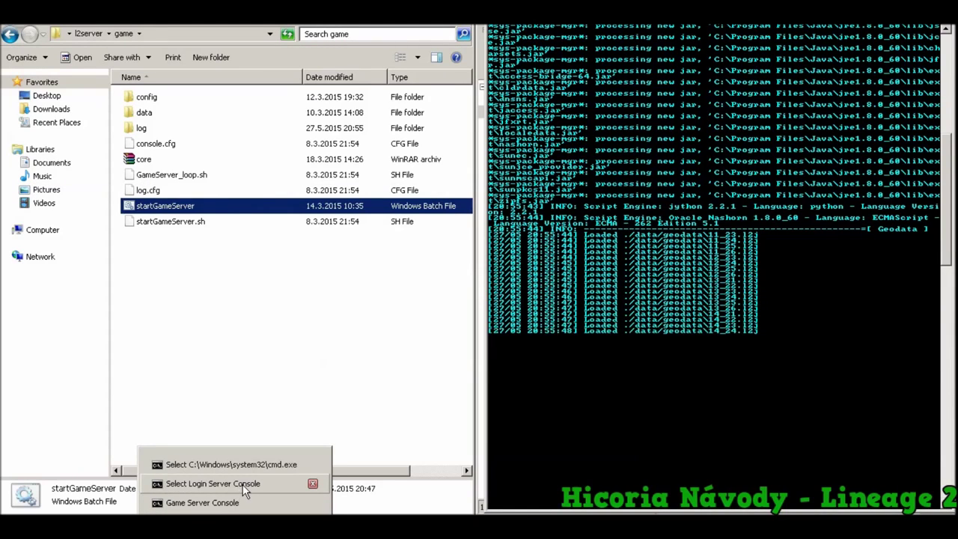
left_click(242, 485)
Snap the Login Server Console to the left half beside the Game Server Console
left_click_drag(321, 122, 1, 127)
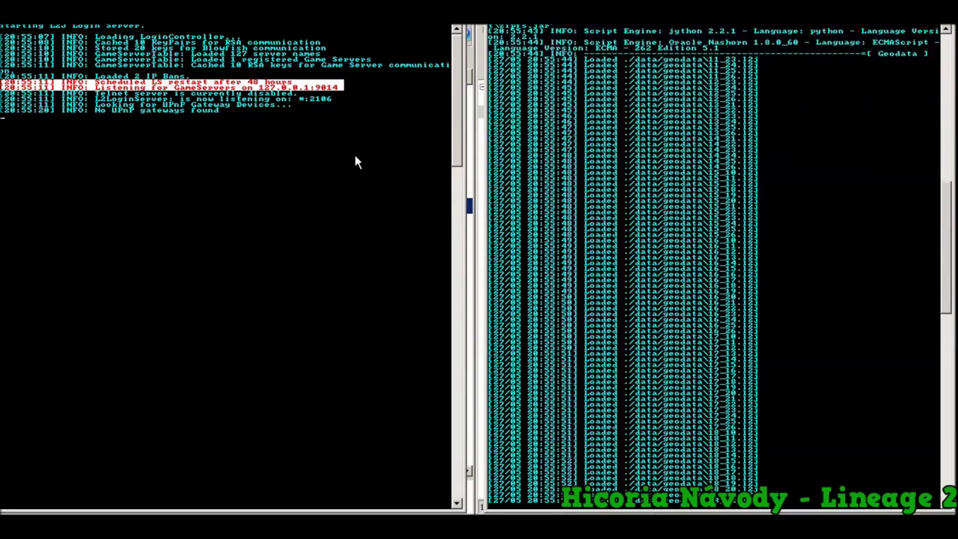